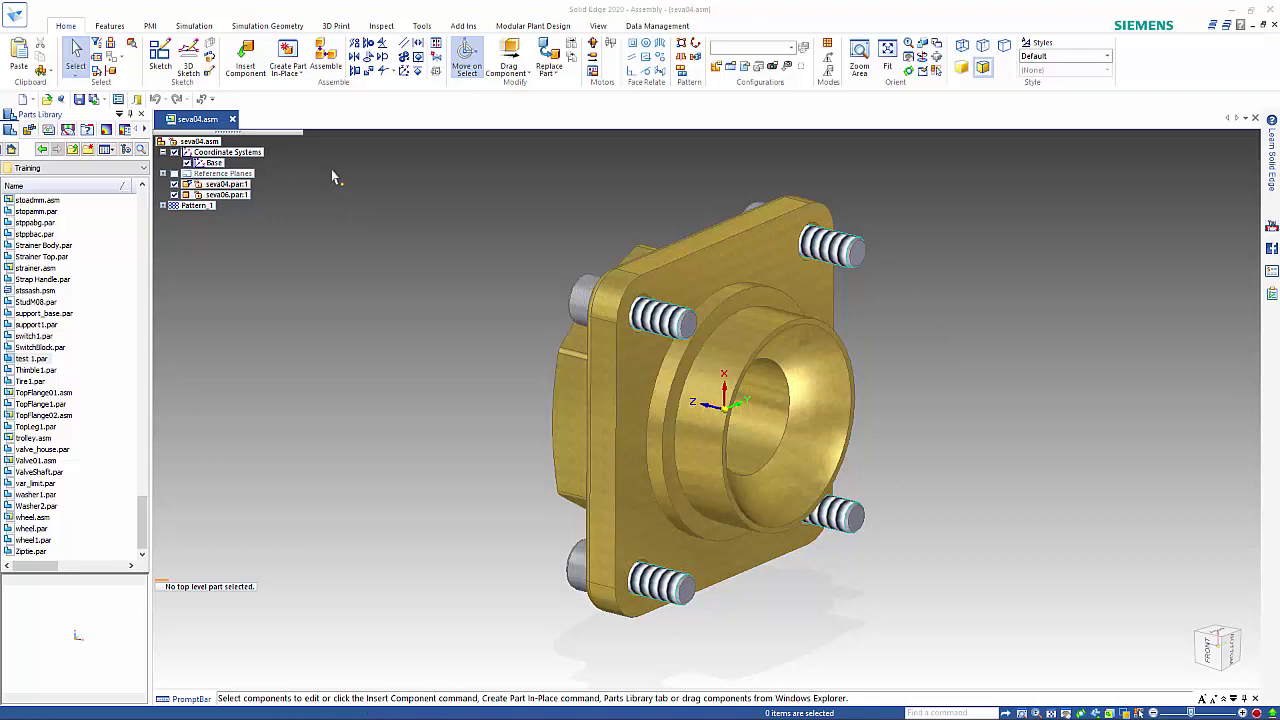
Create a new in-place part in seva04 with default options and save it as Sync.
click(288, 56)
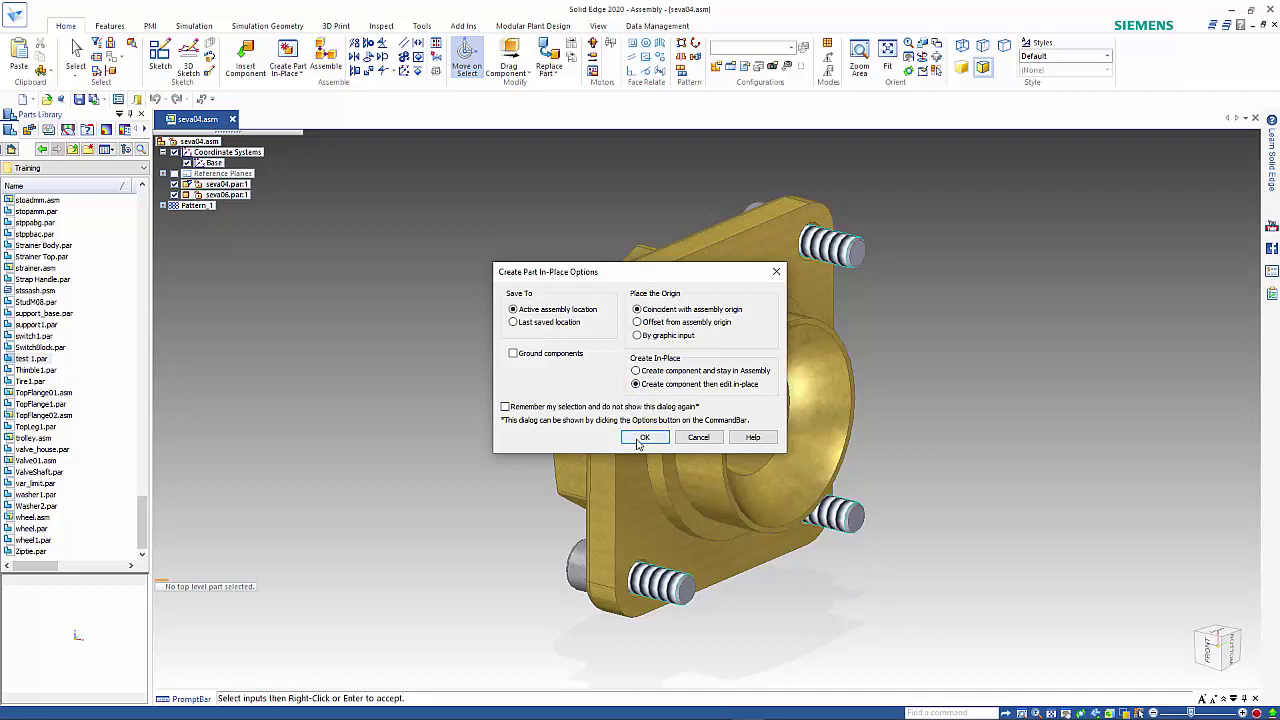
click(643, 438)
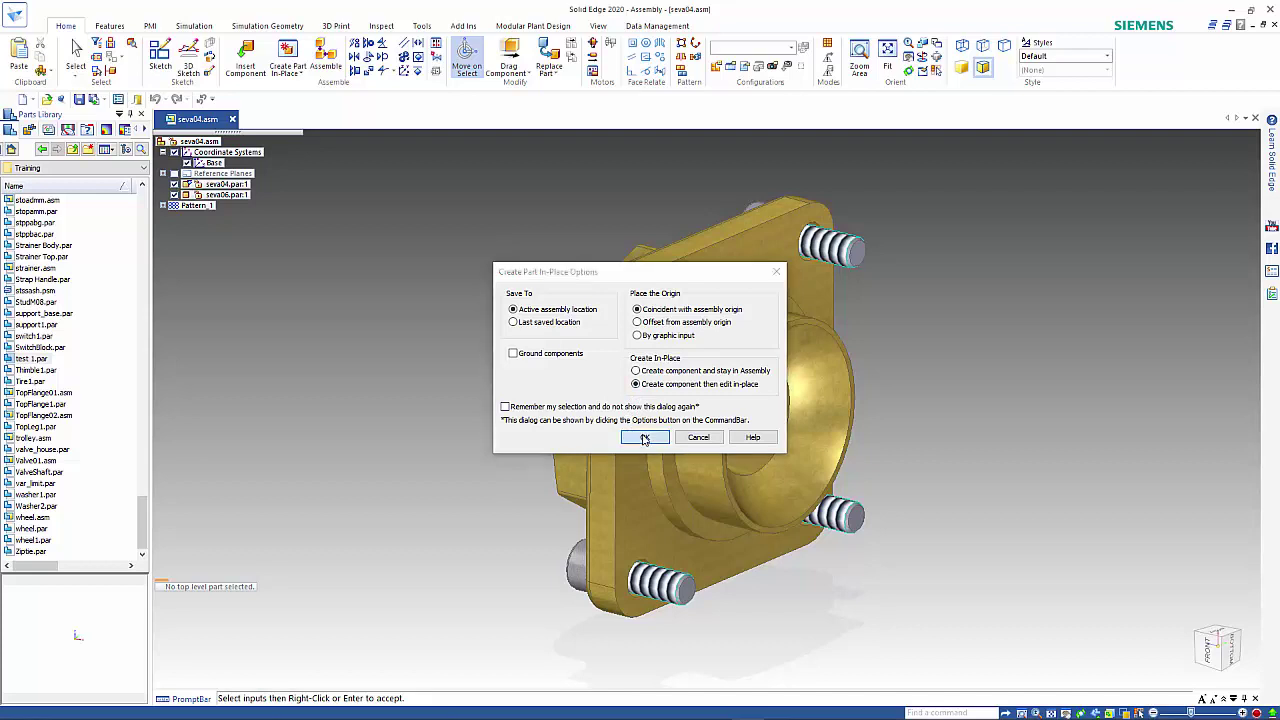
right_click(563, 223)
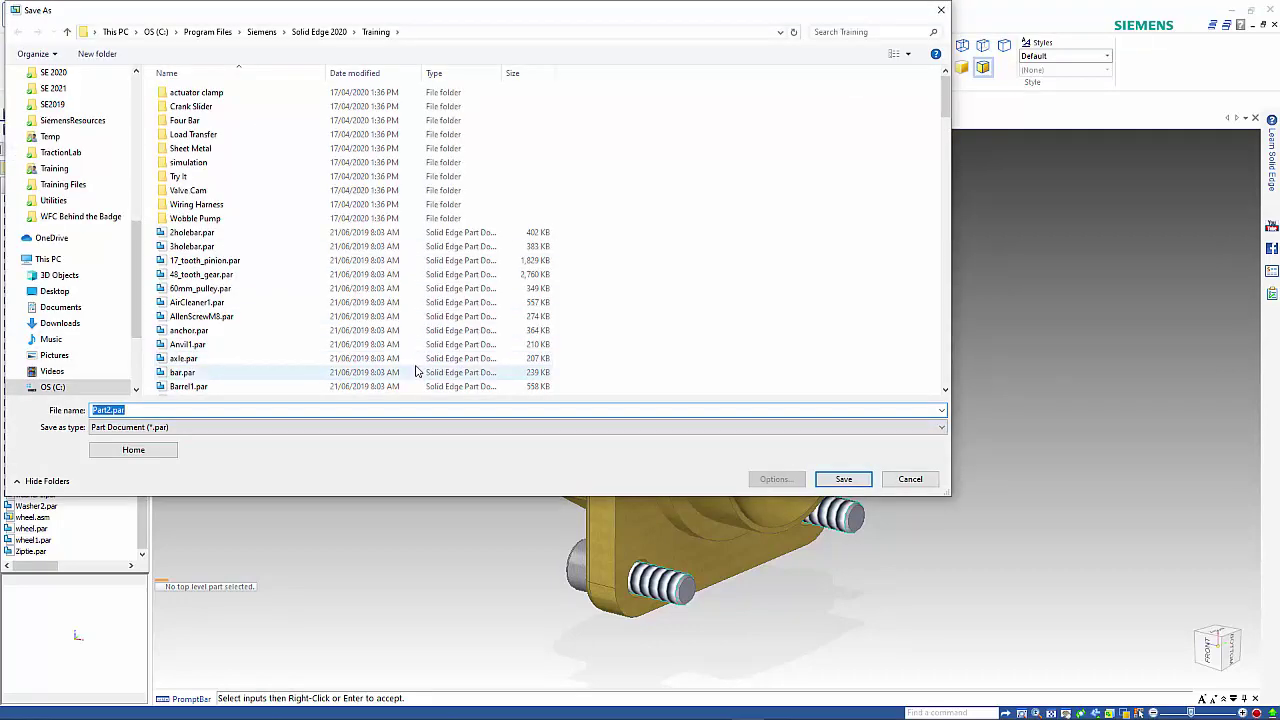
text(Sync)
key(Return)
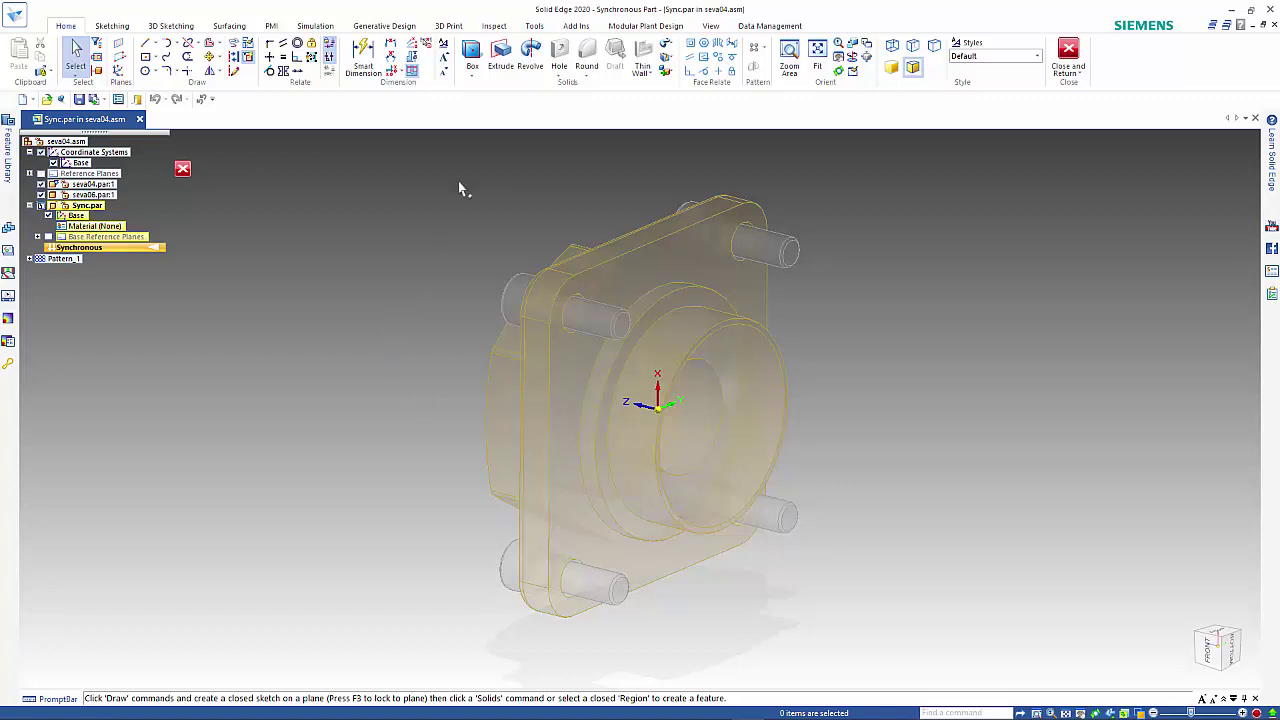
Extrude the seva04 flange's front face 15 into a plate, creating Protrusion 1.
click(502, 60)
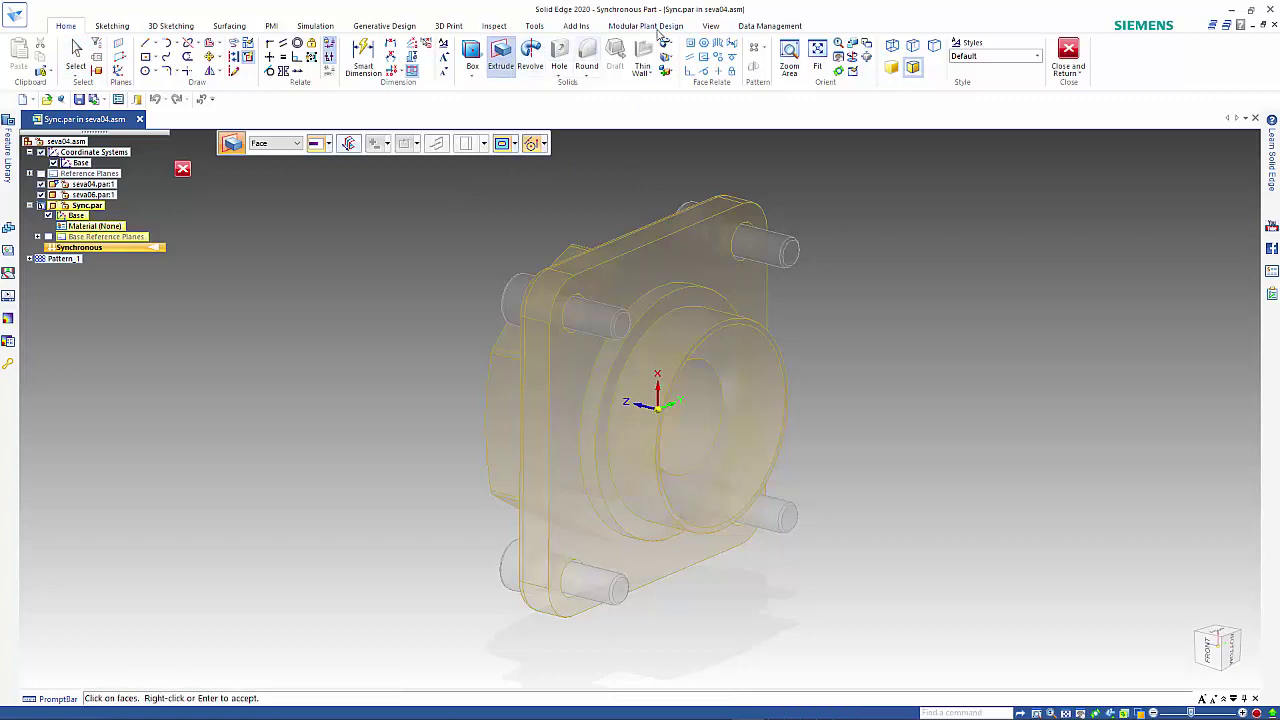
click(543, 27)
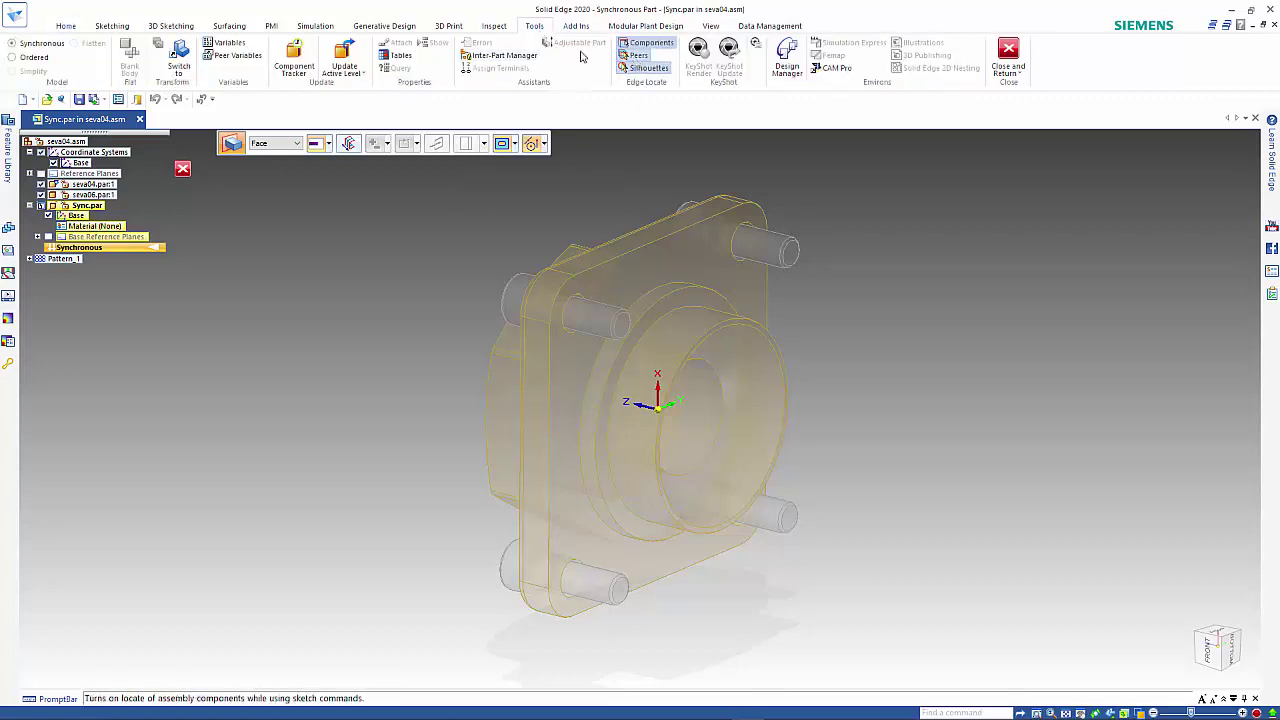
click(65, 26)
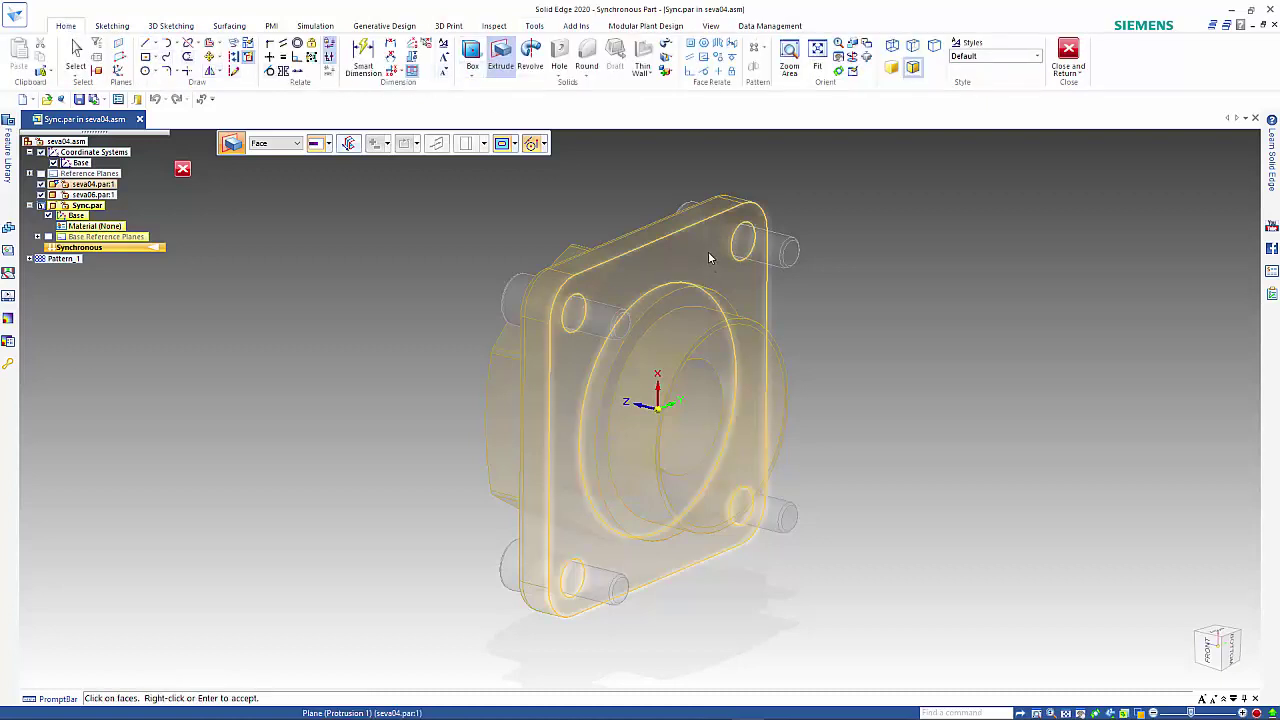
click(296, 143)
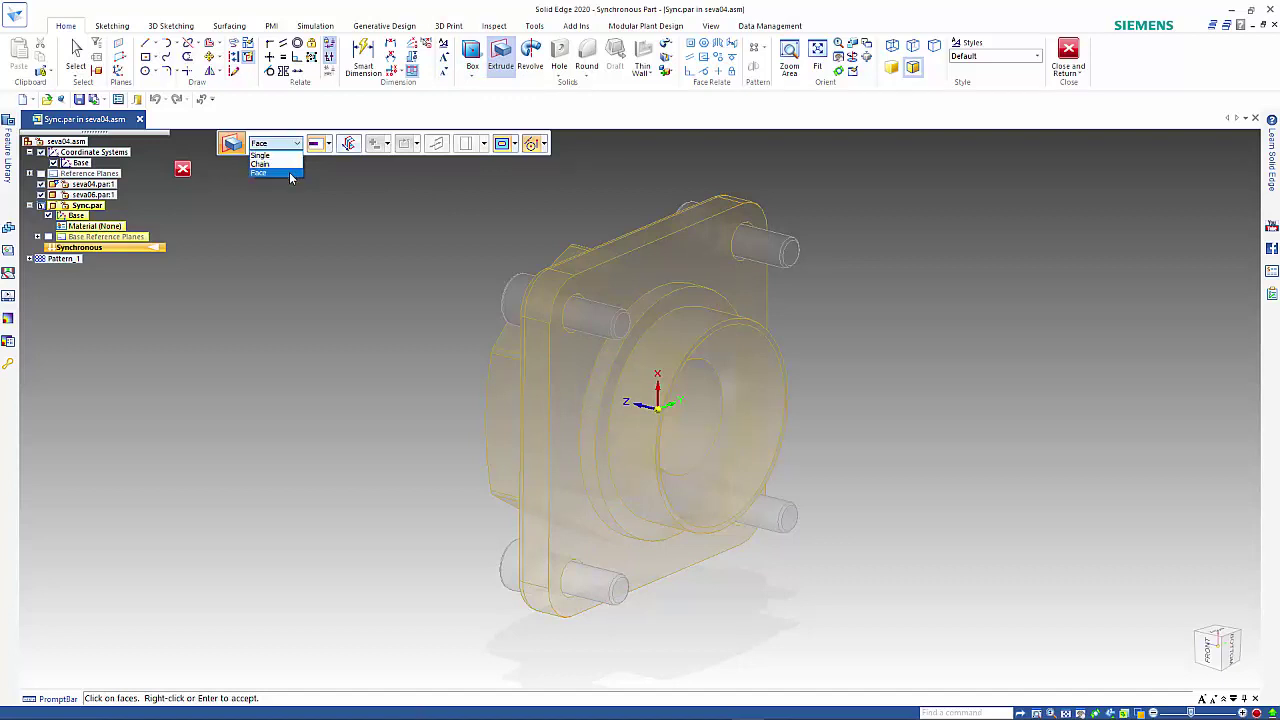
click(690, 257)
right_click(852, 232)
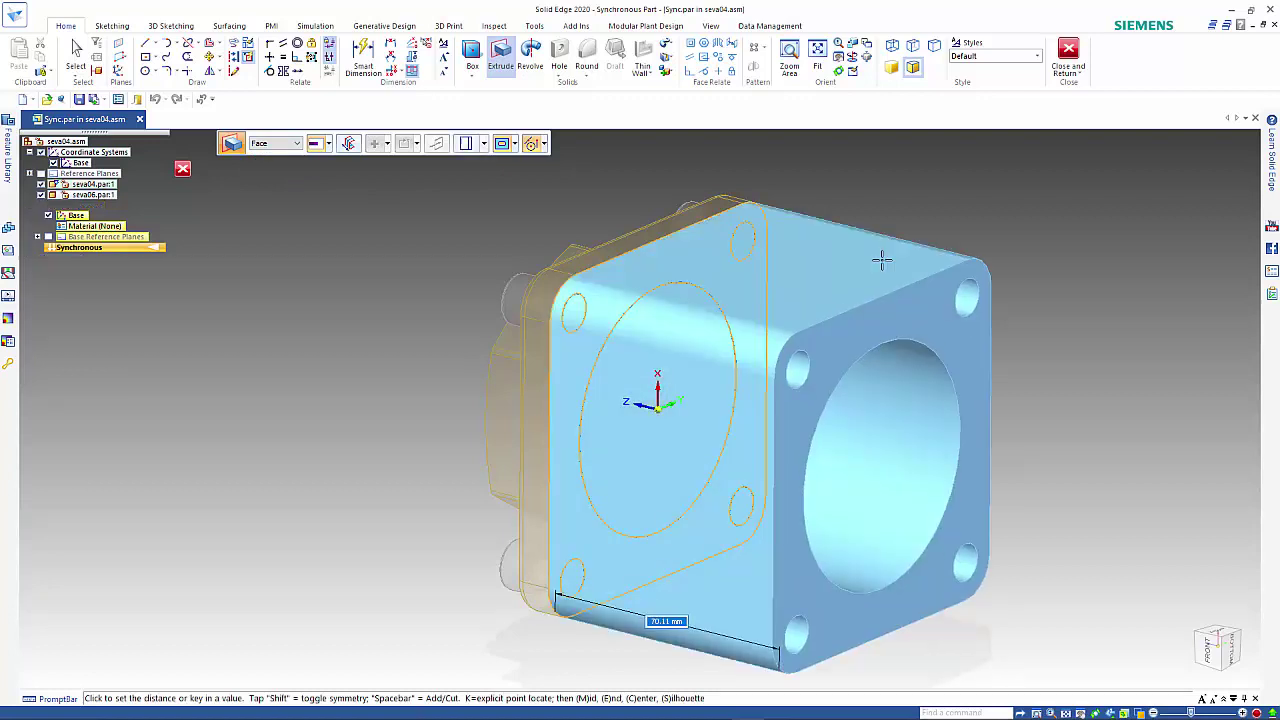
text(15)
key(Return)
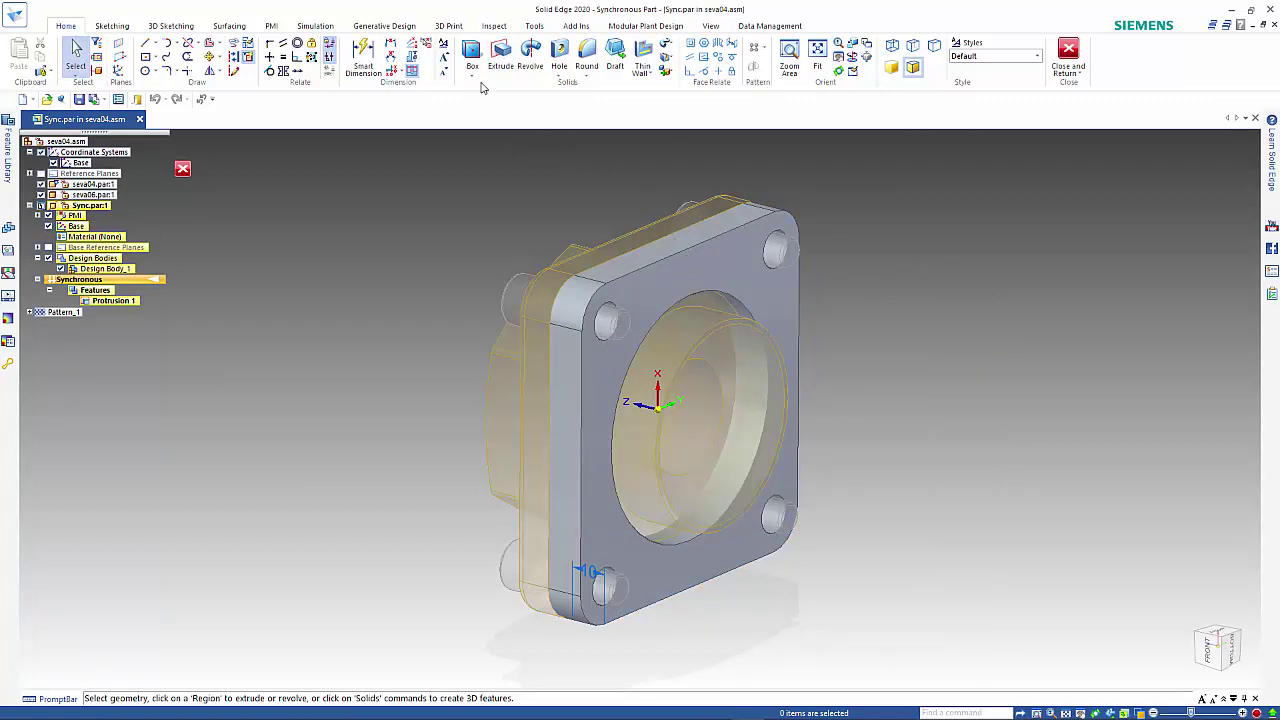
Extrude the bore face 15 mm into a raised ring, then return to seva04.
click(498, 50)
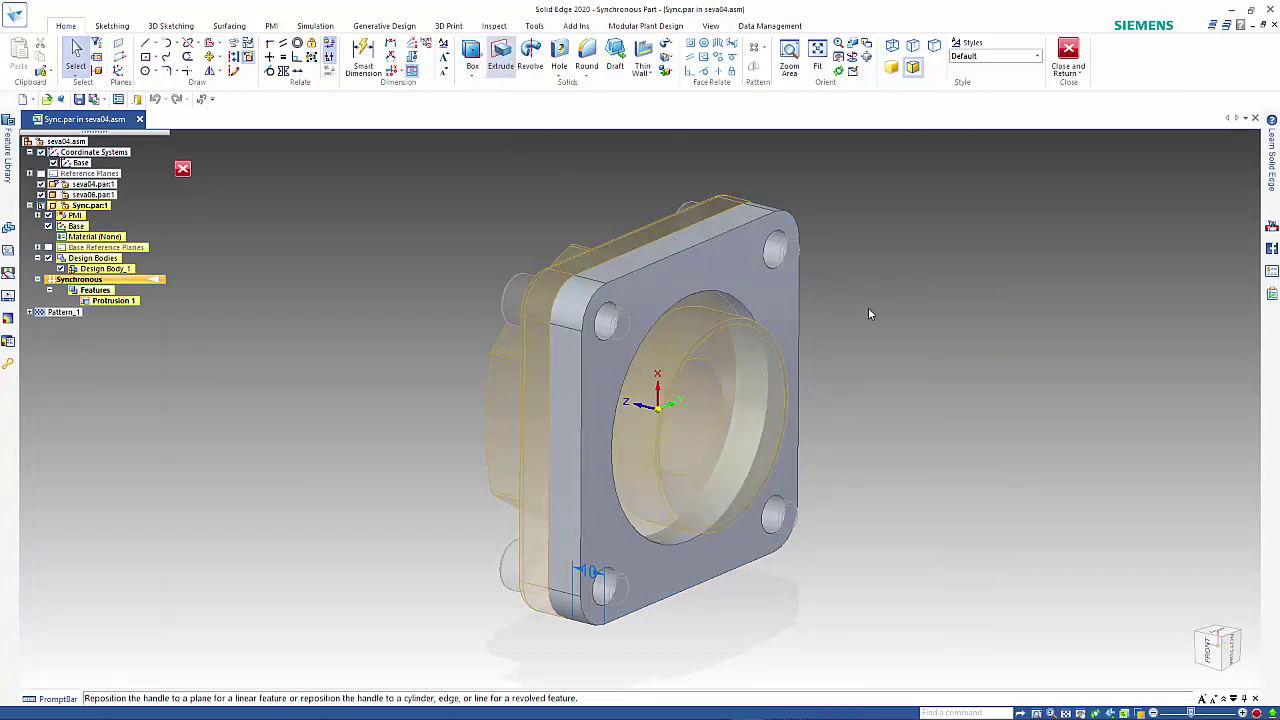
middle_drag(870, 326, 755, 312)
click(748, 311)
right_click(902, 322)
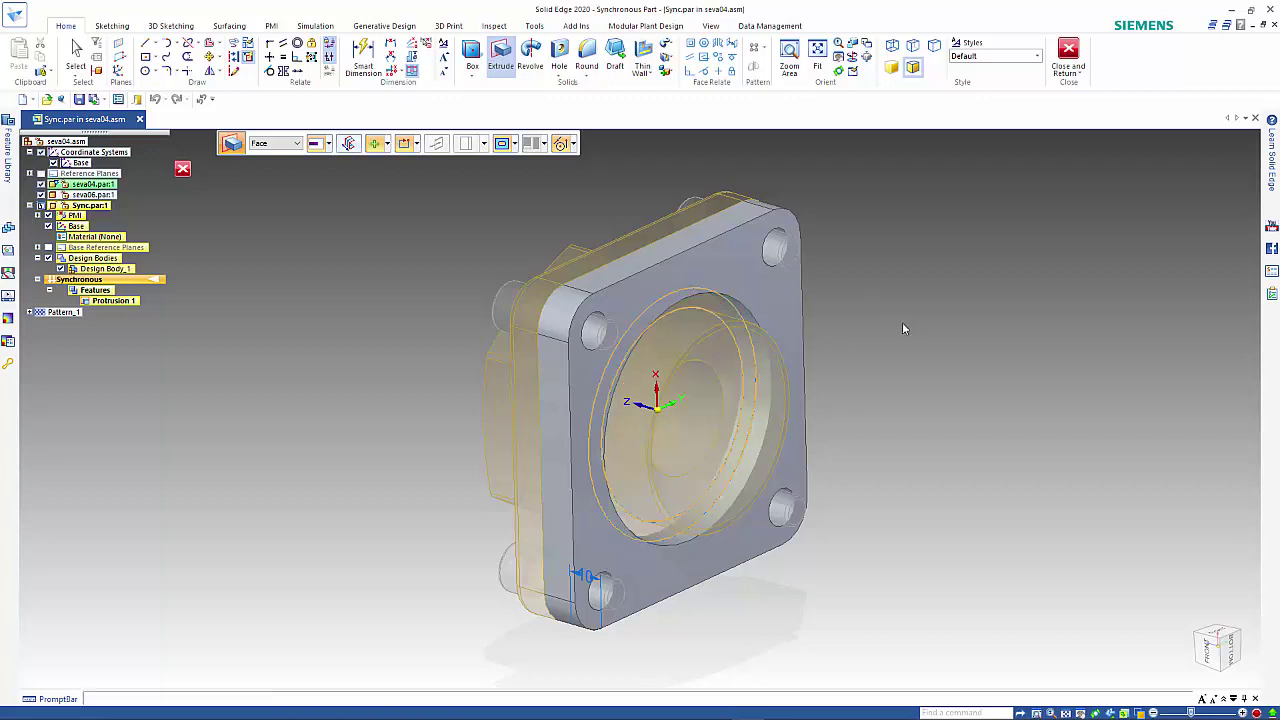
click(783, 350)
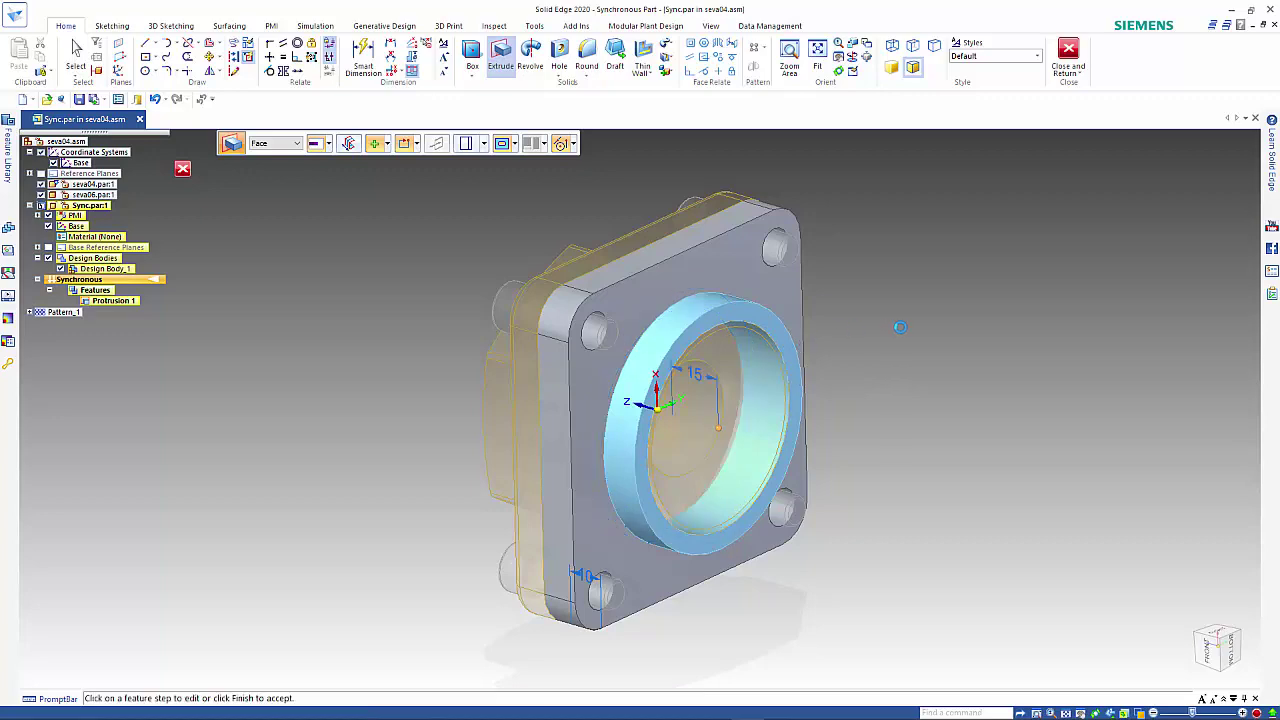
middle_drag(912, 347, 923, 260)
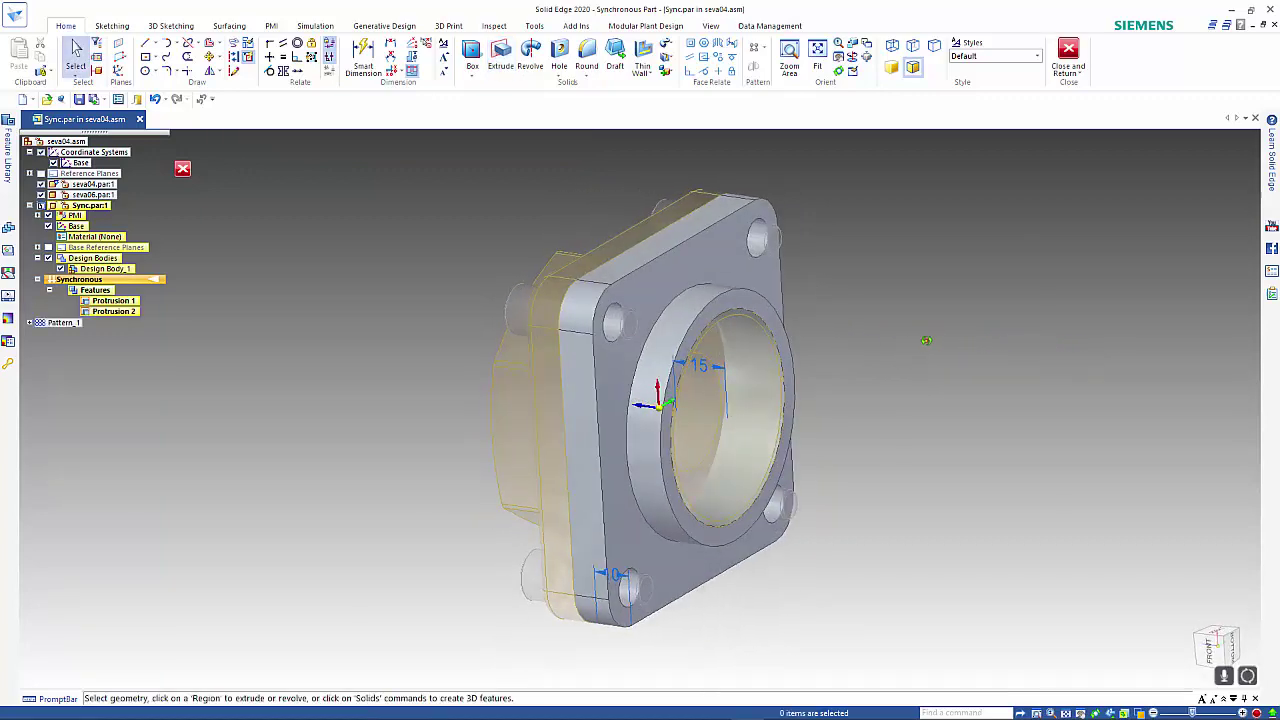
click(183, 168)
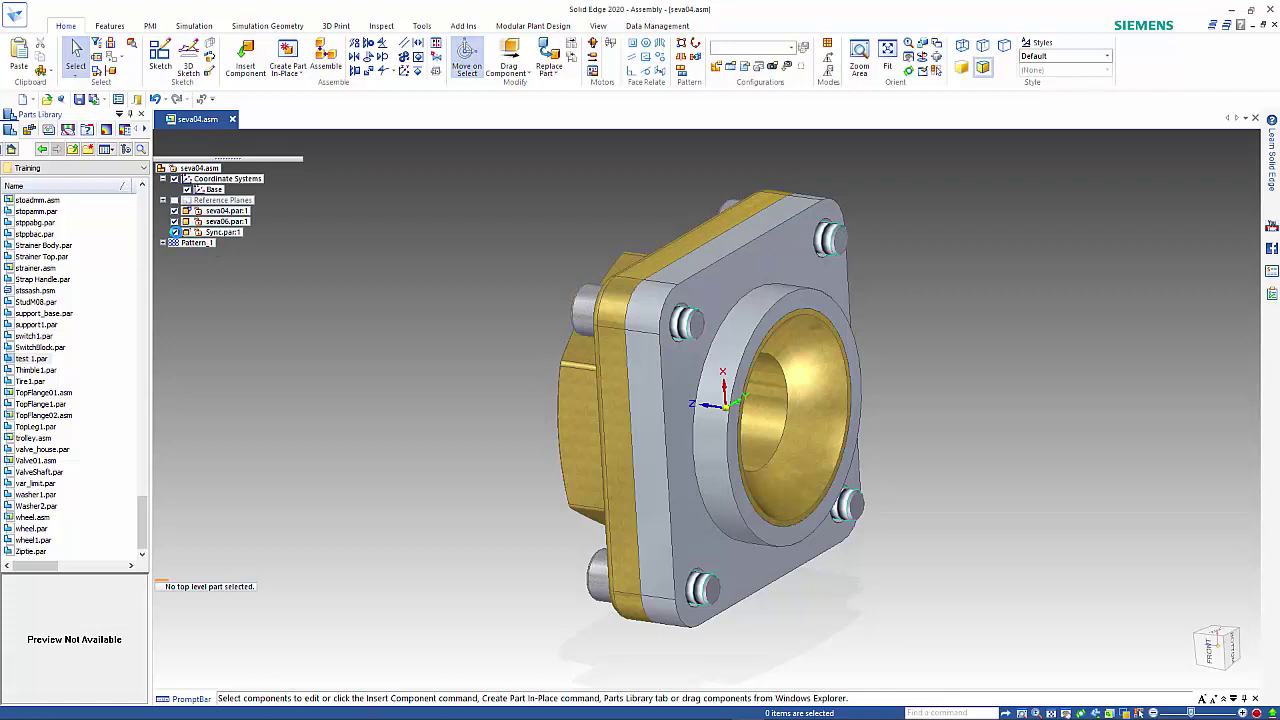
Hide Sync.par and create a second in-place part saved as Ordered.
click(175, 232)
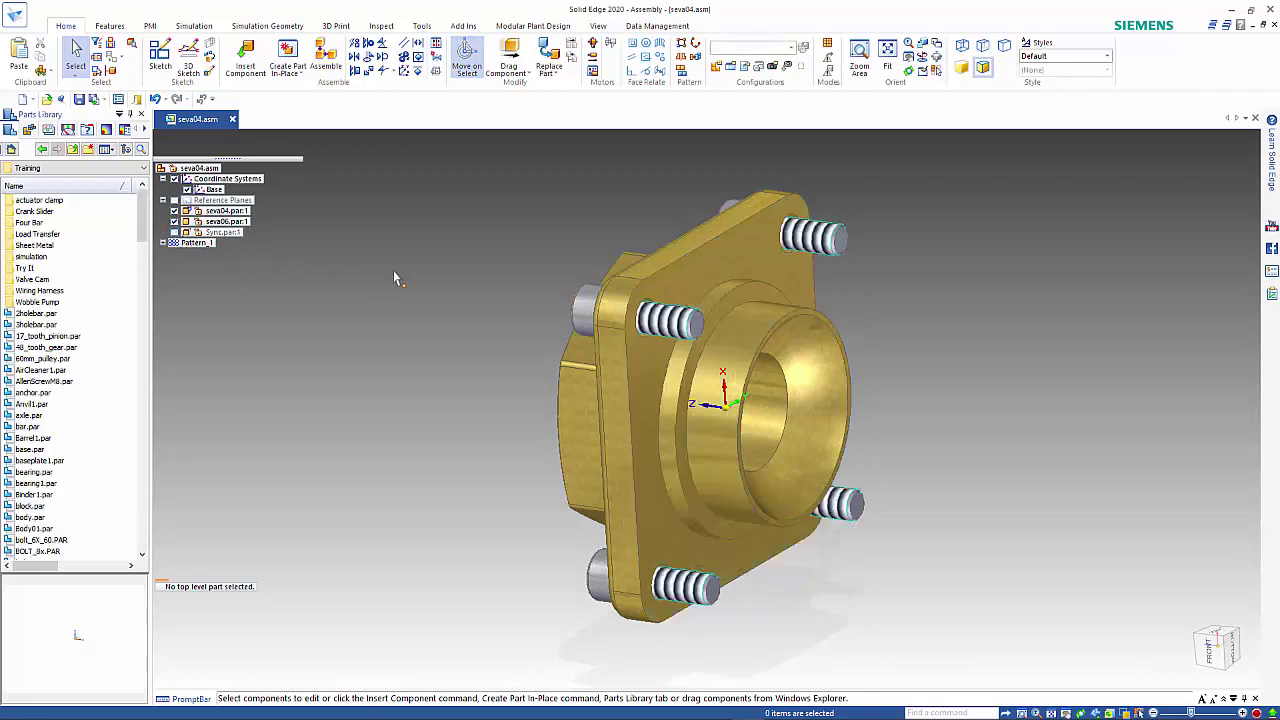
click(290, 55)
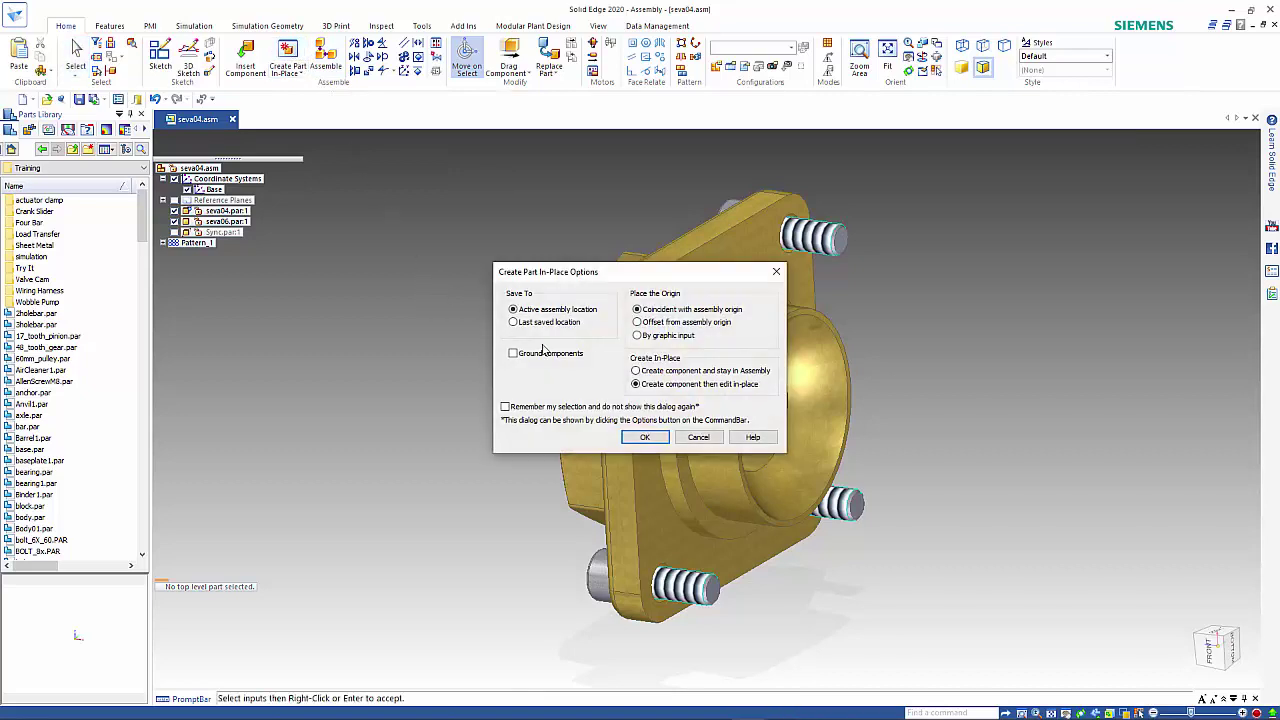
click(646, 437)
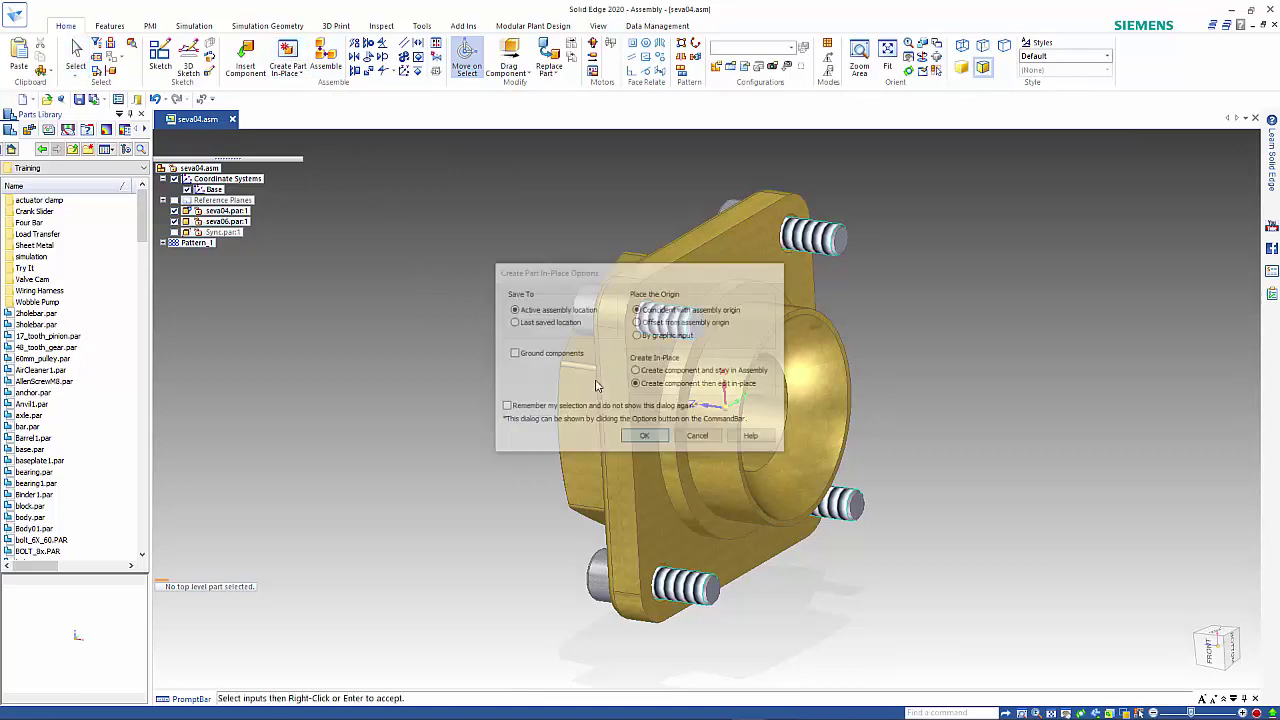
right_click(446, 318)
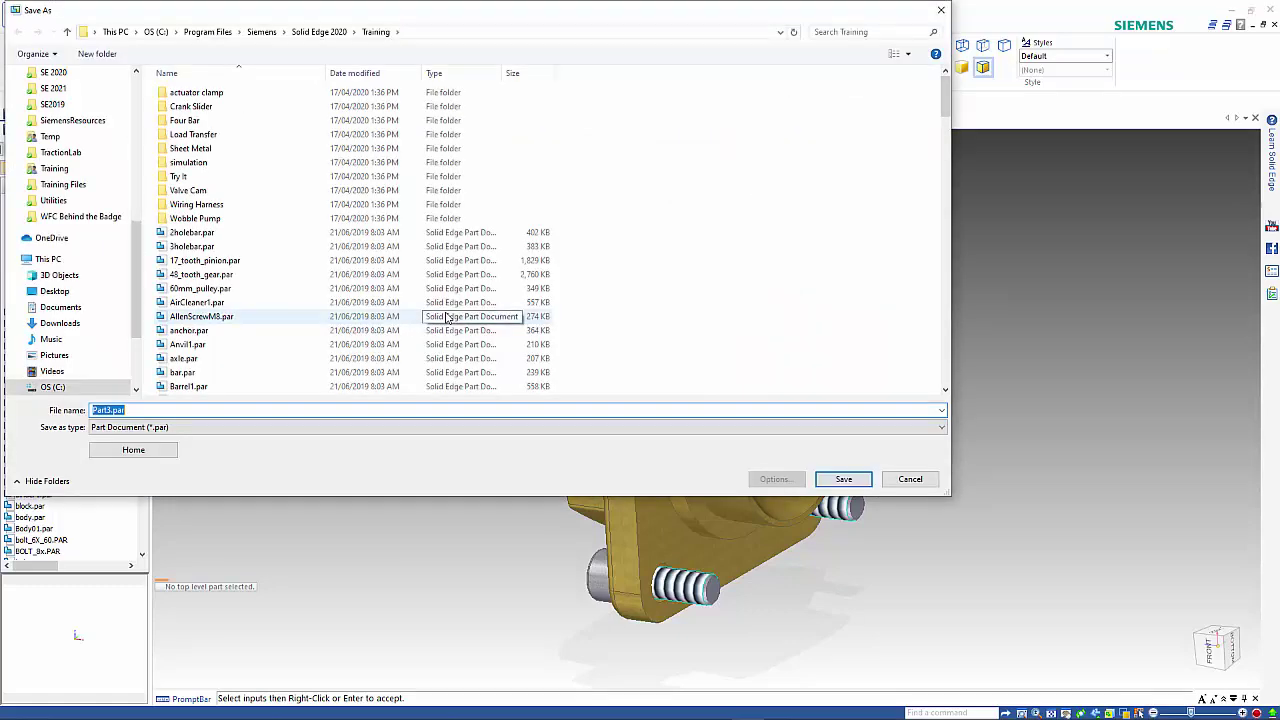
text(Ordered)
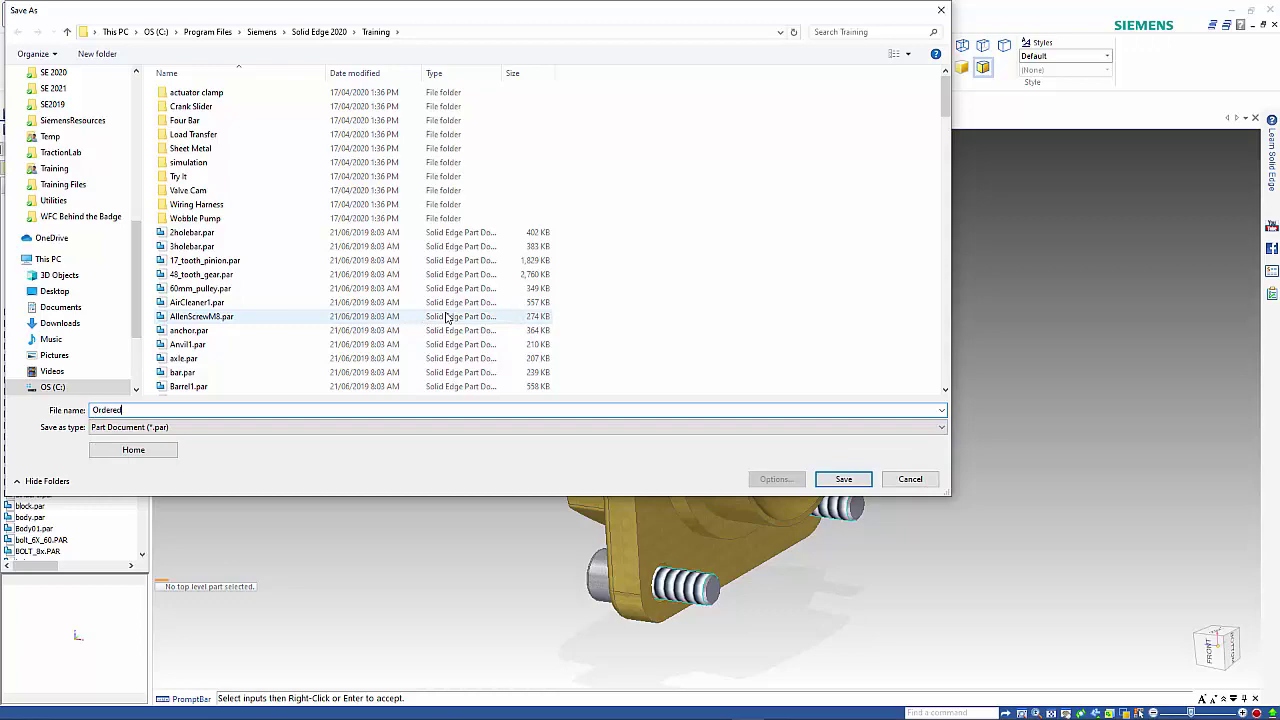
key(Return)
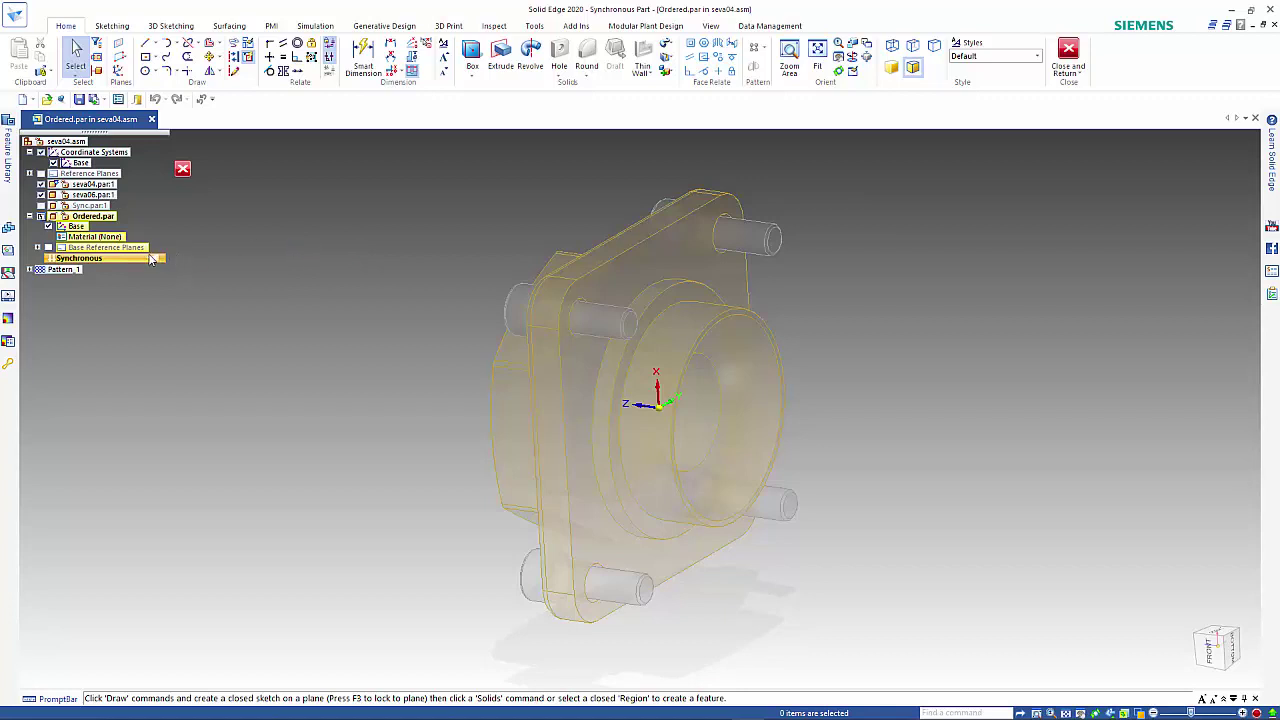
Transition Ordered.par to ordered modelling and start a protrusion sketch on the base plane.
right_click(151, 259)
click(226, 389)
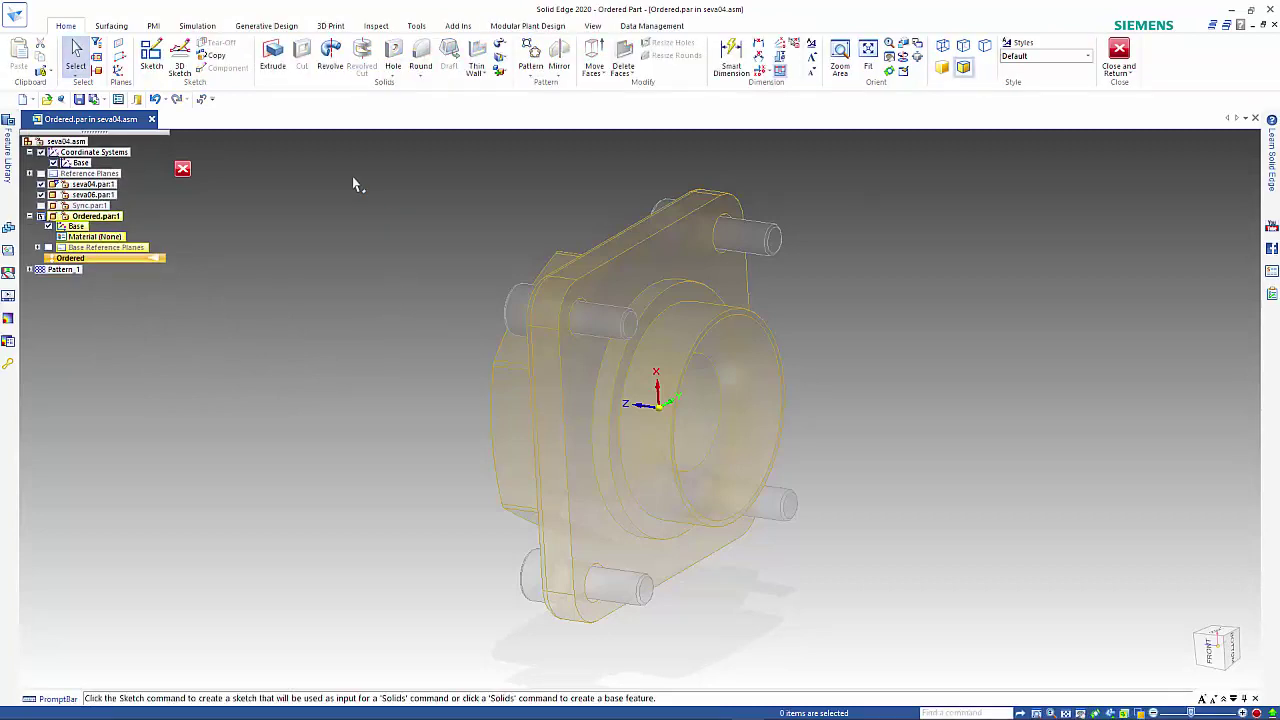
click(277, 57)
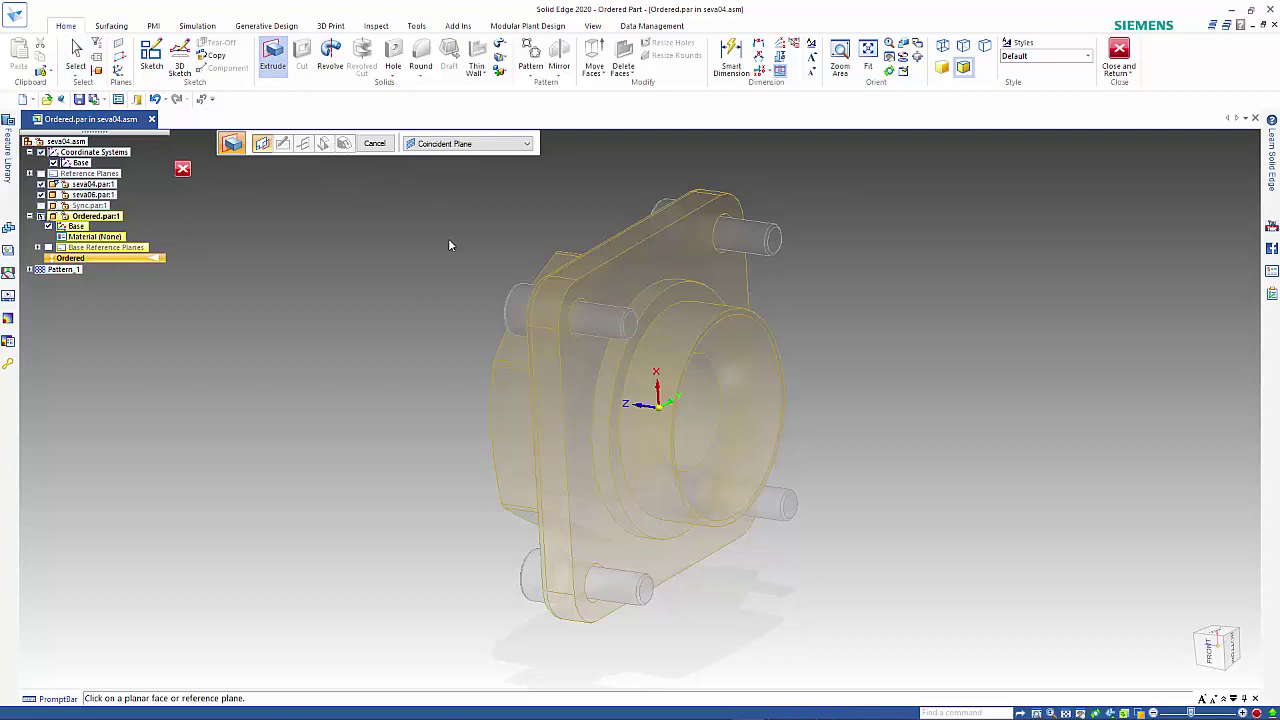
click(670, 392)
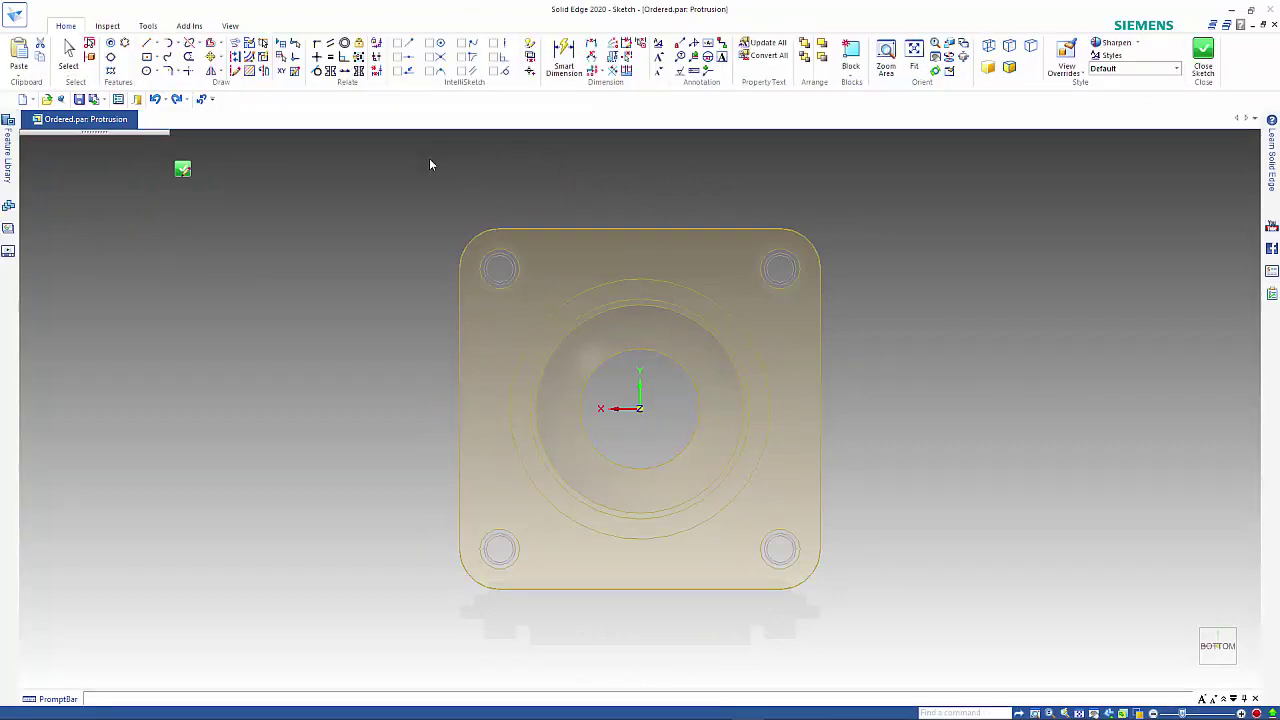
Project the flange's bottom face outline, four bolt holes and central circle using Single Face selection.
click(240, 50)
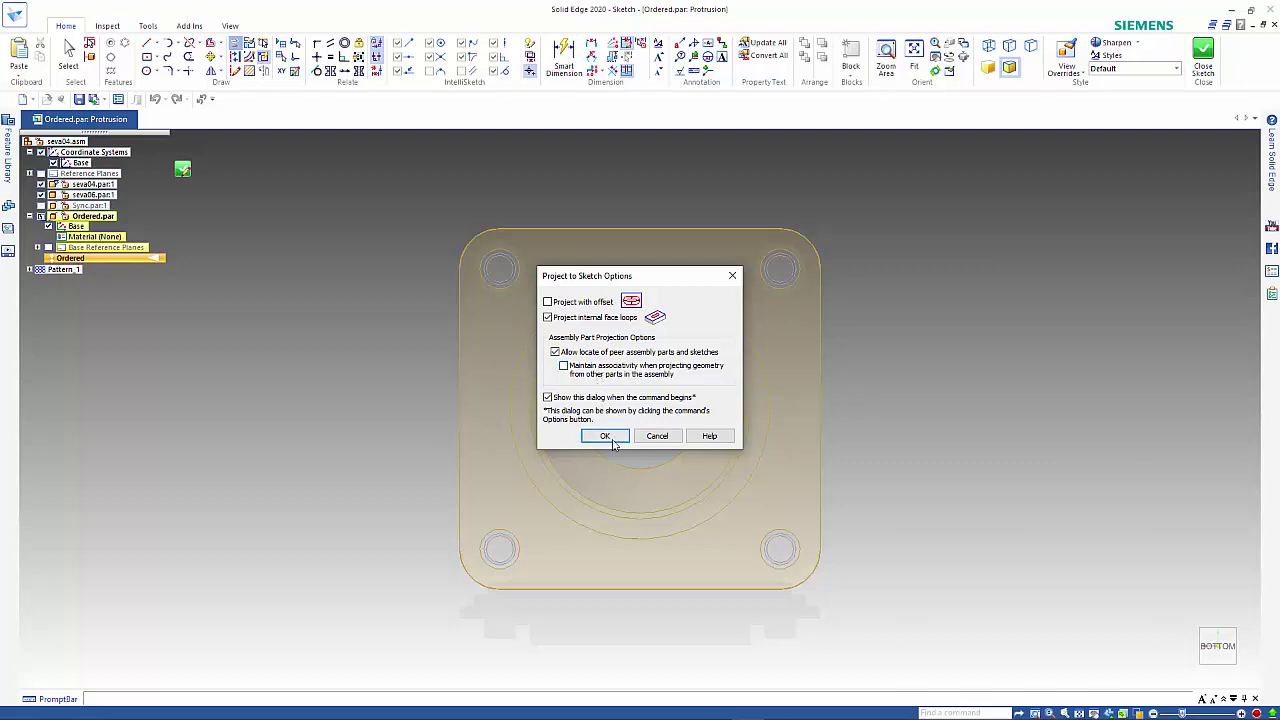
click(607, 437)
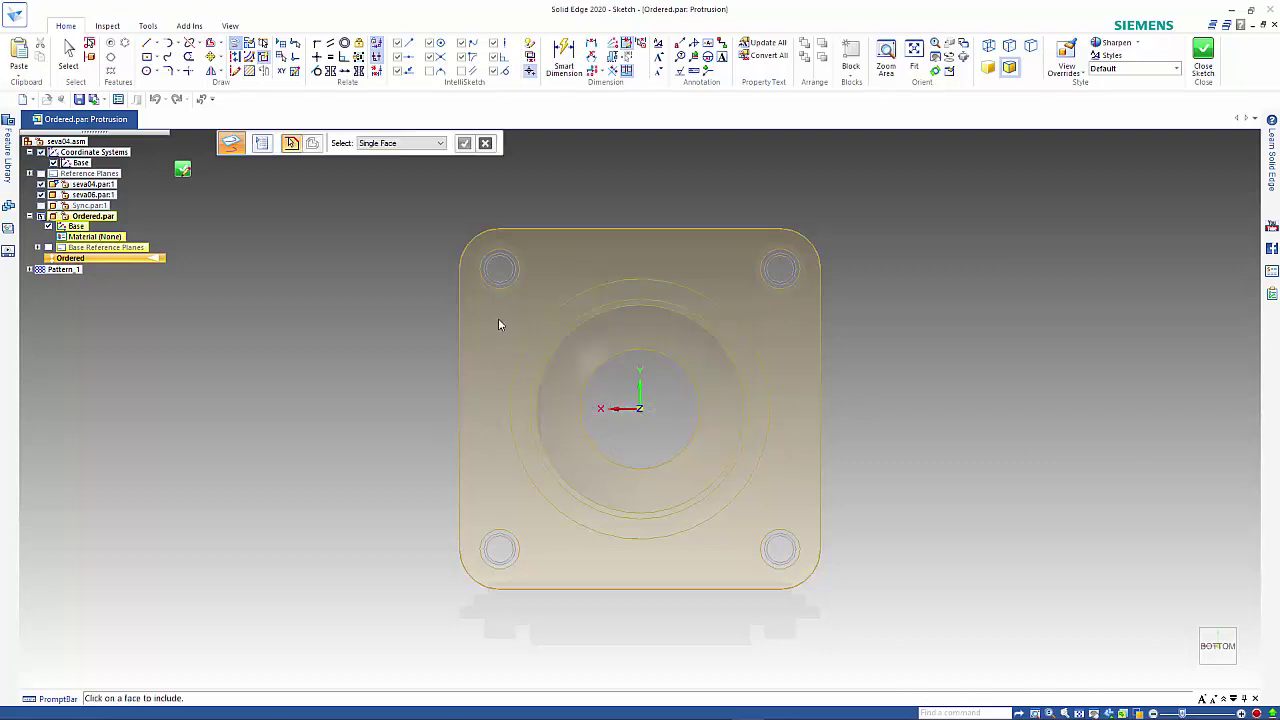
click(420, 143)
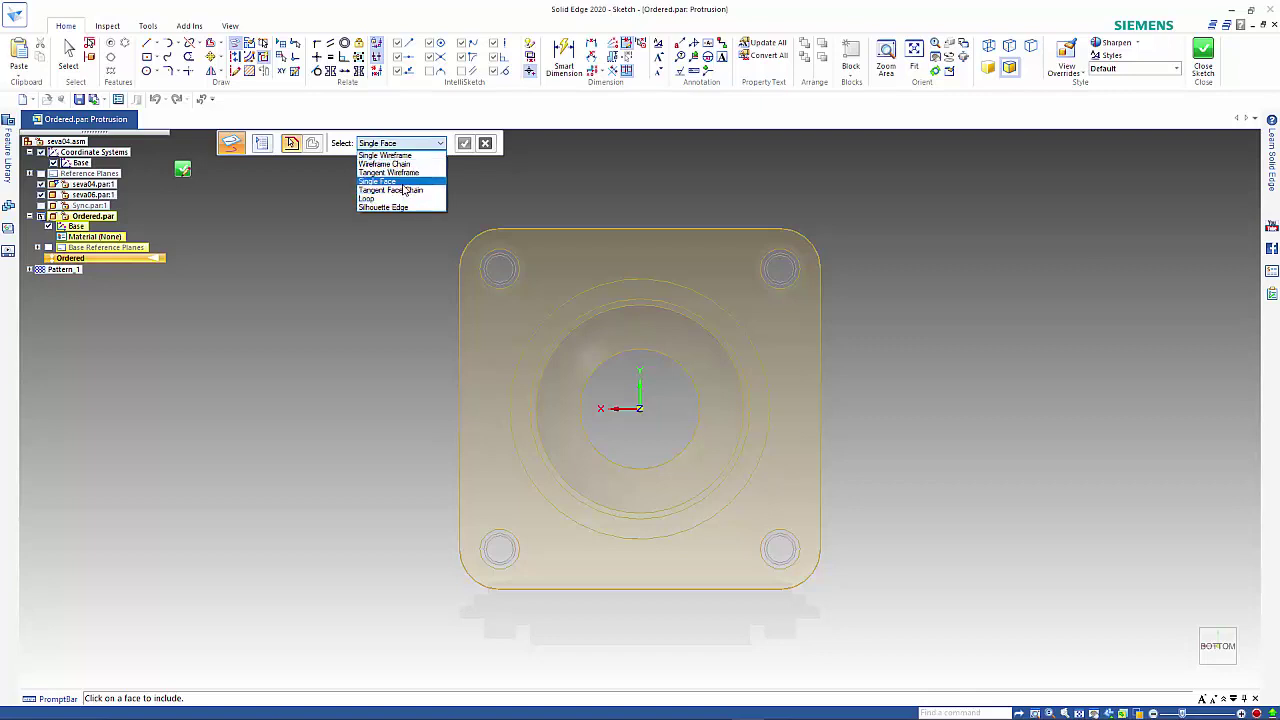
click(442, 224)
click(553, 254)
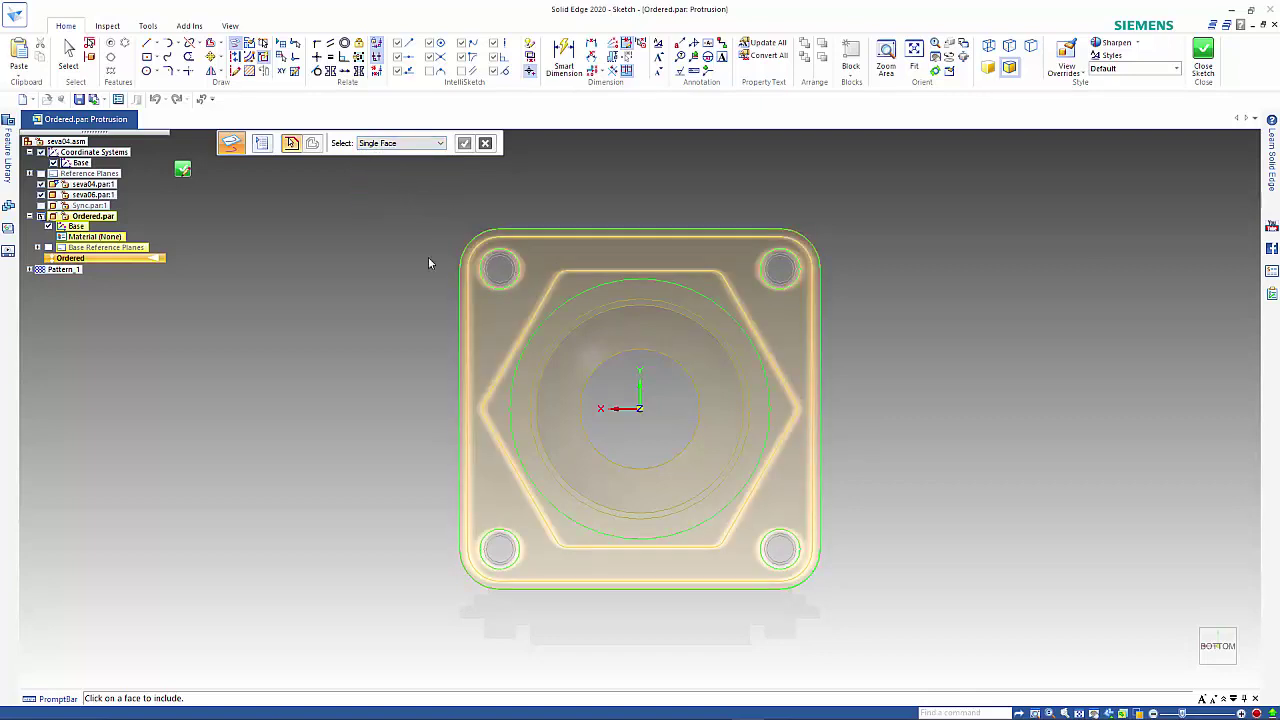
right_click(349, 258)
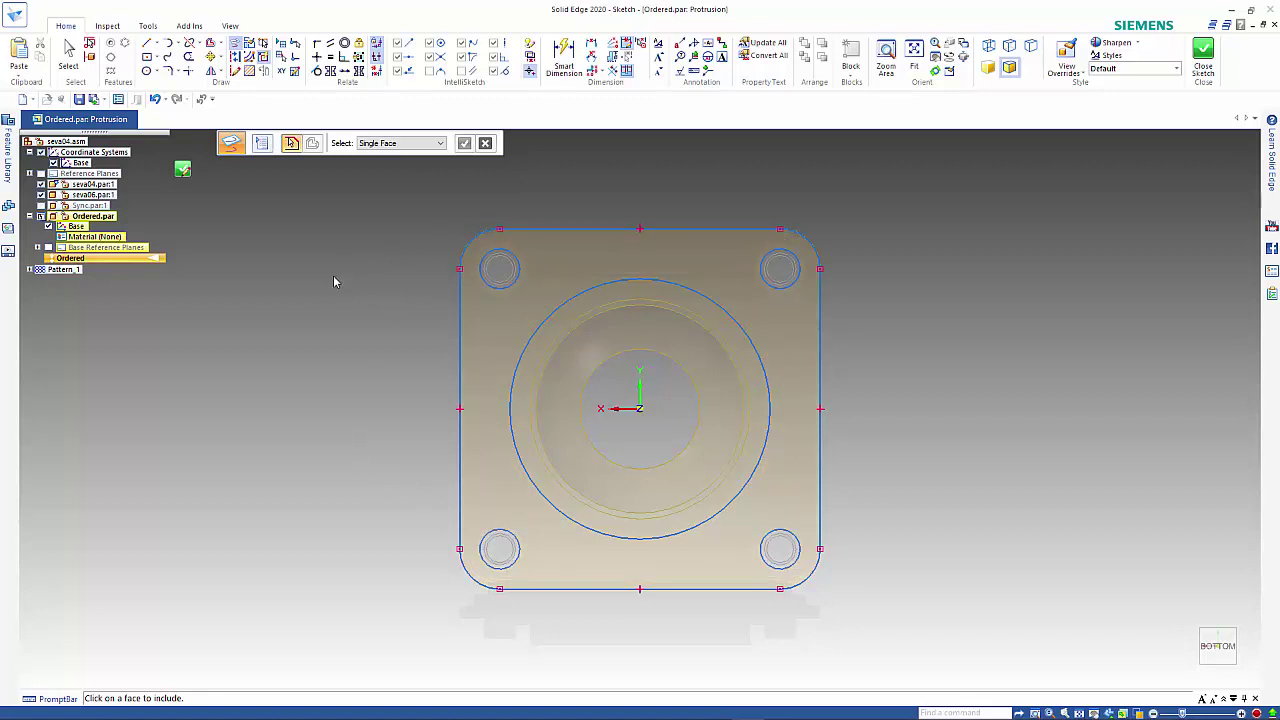
Extrude the projected flange profile 10 mm to the chosen side as Protrusion 1.
middle_drag(341, 261, 230, 176)
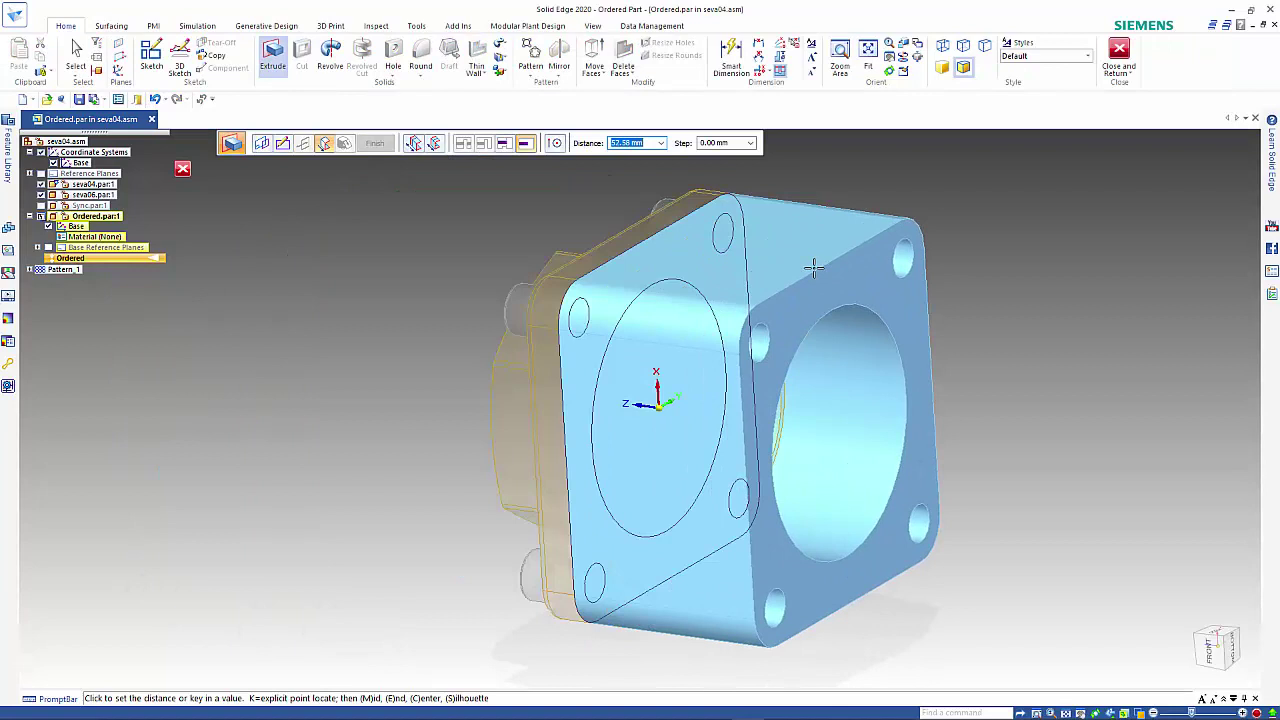
key(Tab)
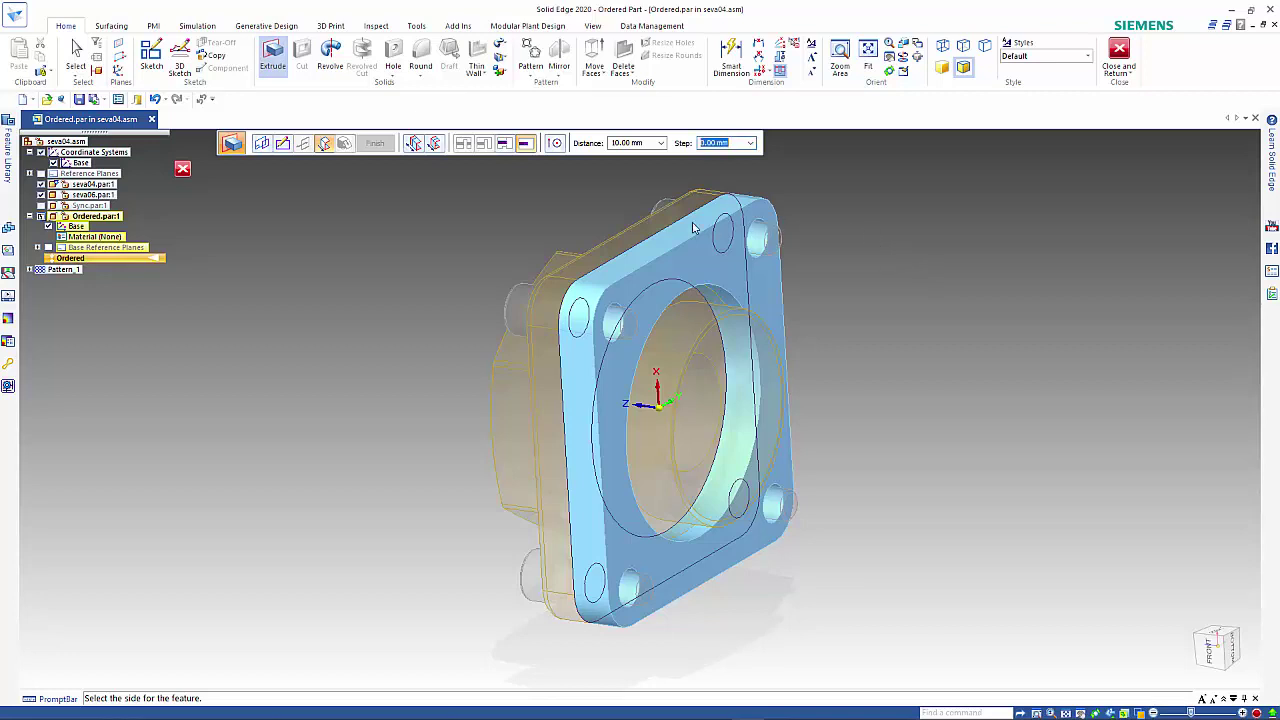
click(878, 276)
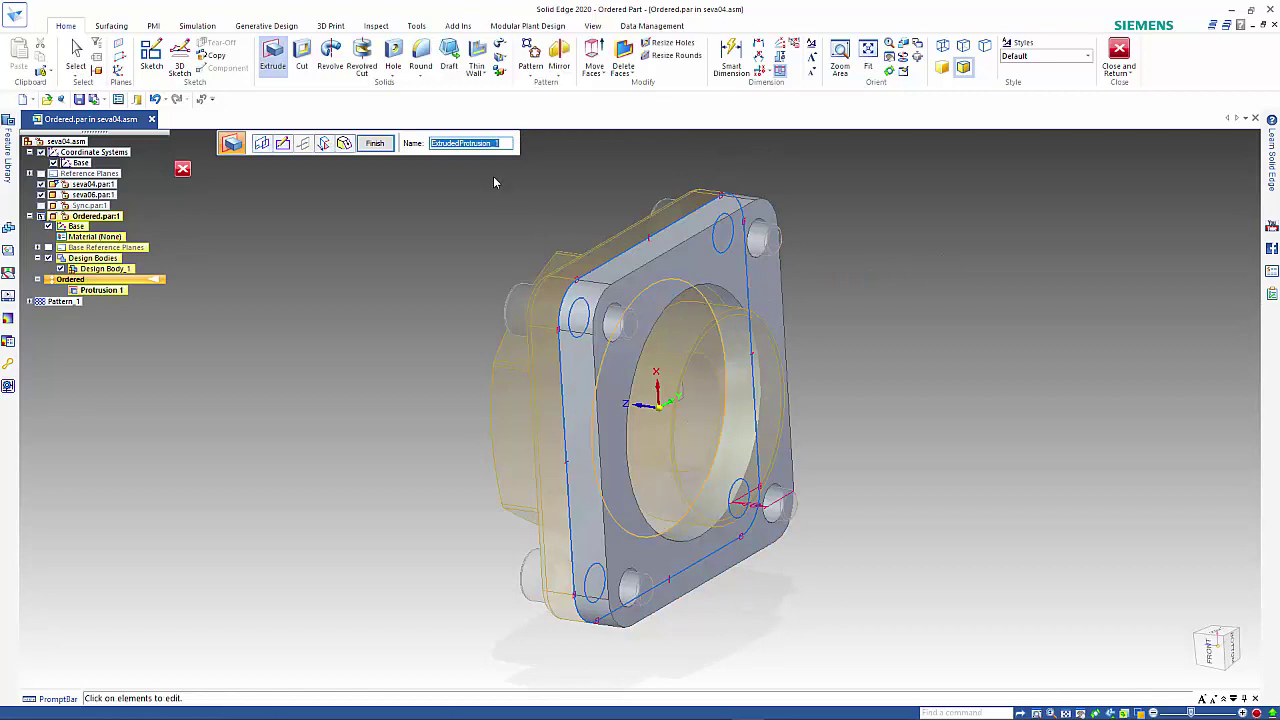
click(374, 143)
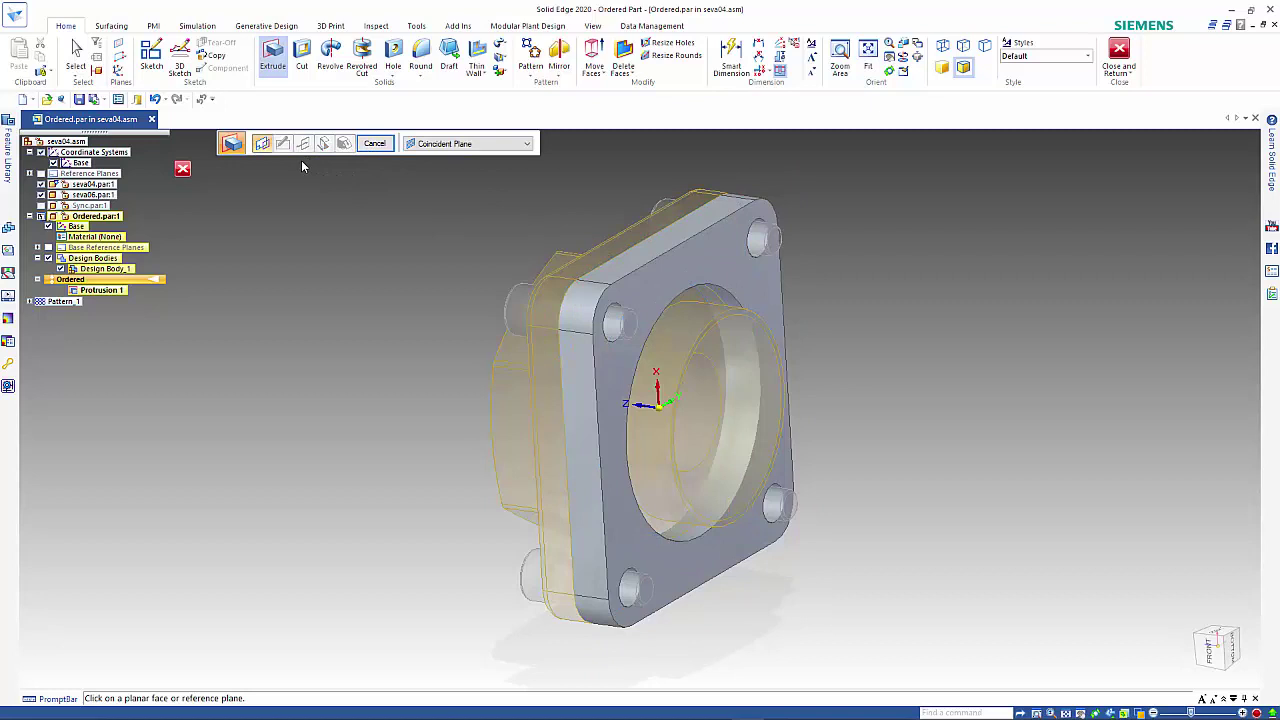
Place the new sketch on a plane parallel to the plate face, oriented by an edge.
click(463, 144)
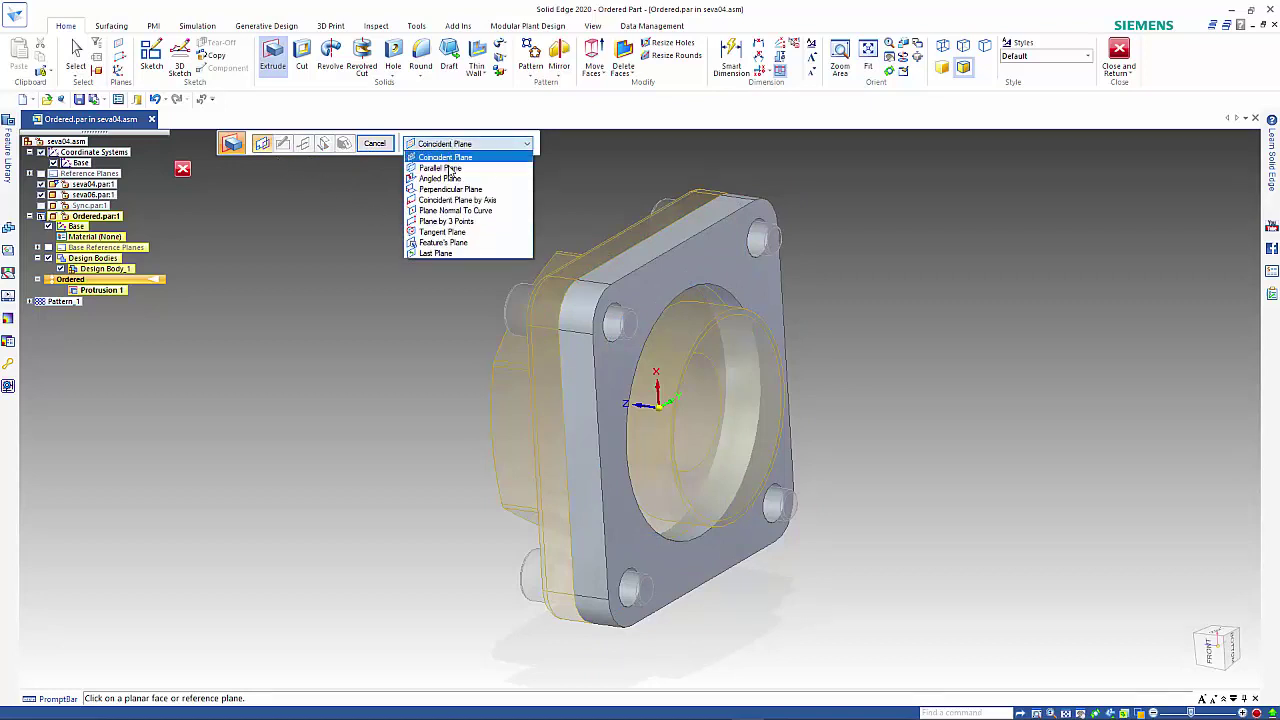
click(445, 169)
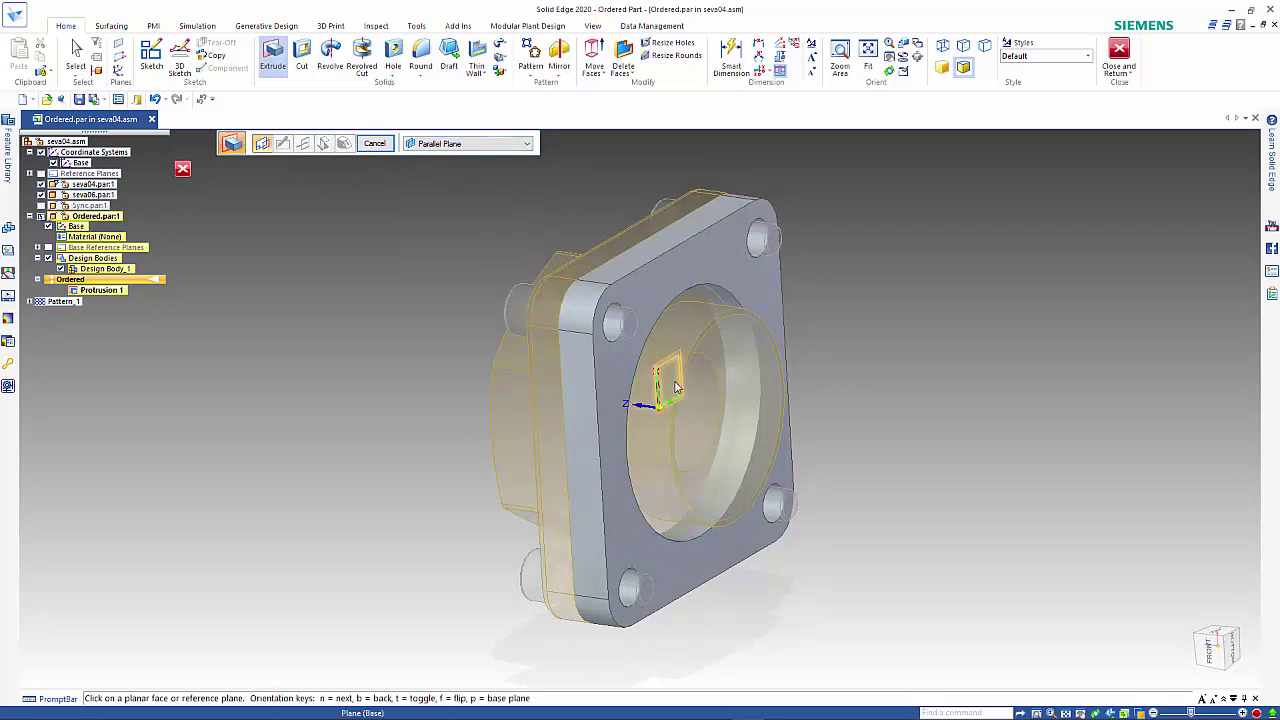
click(714, 292)
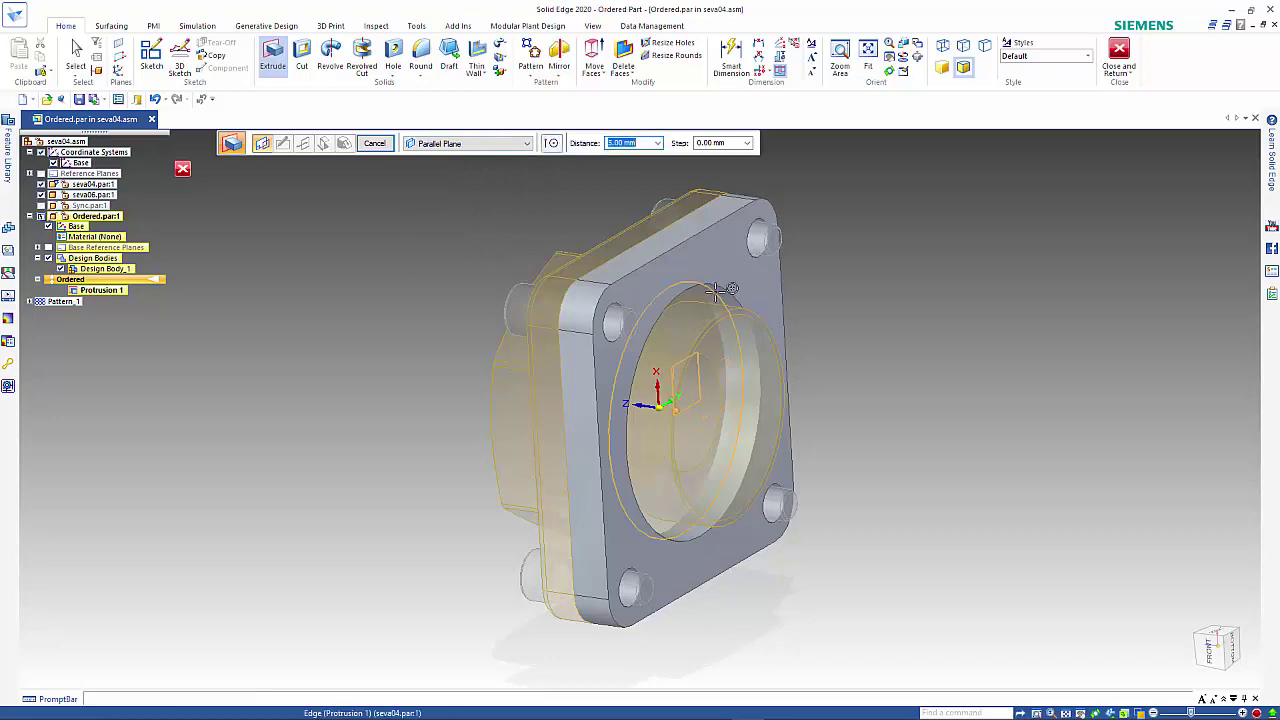
click(726, 311)
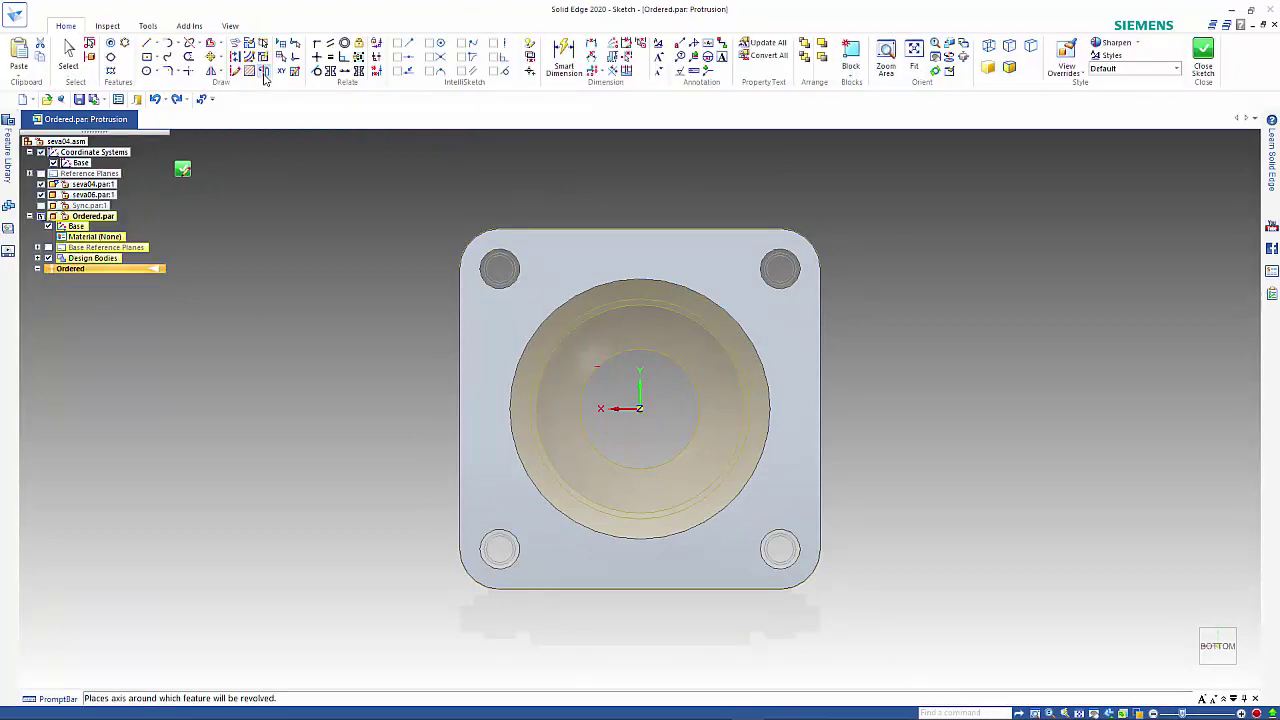
Project the ring face's two concentric bore circles into the sketch, then close it.
click(237, 44)
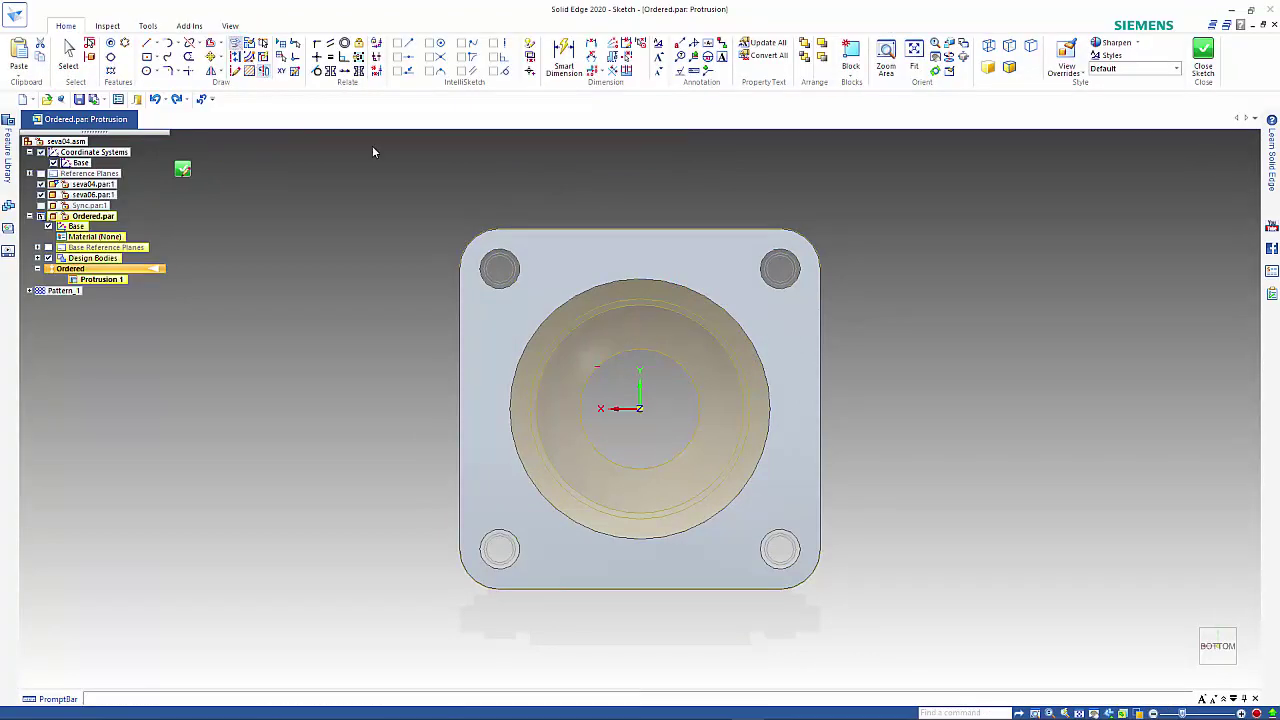
drag(677, 281, 173, 296)
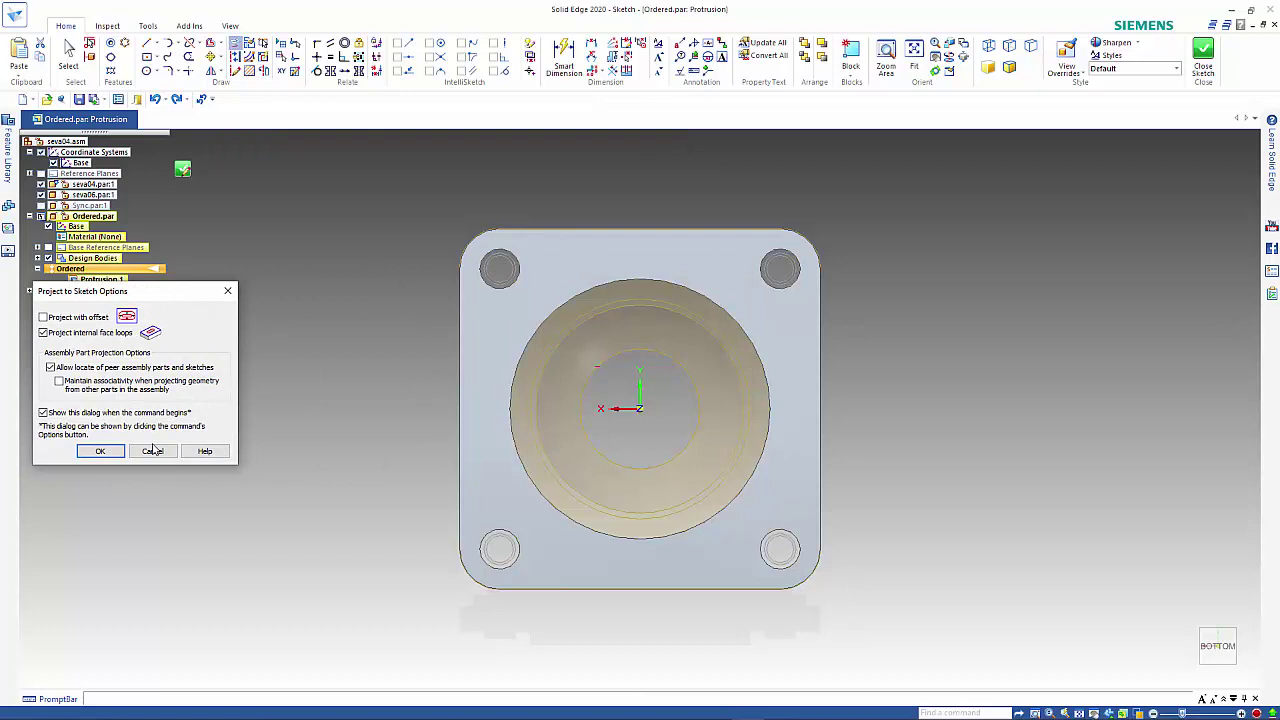
click(118, 453)
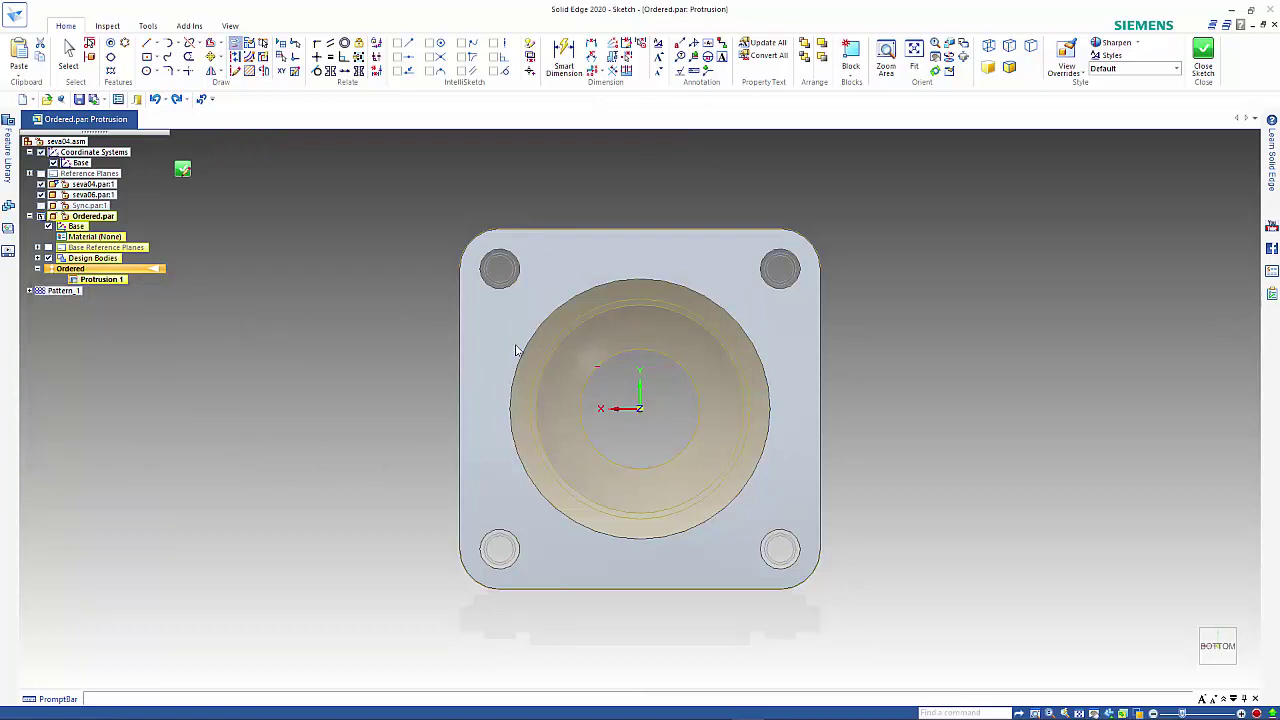
click(592, 302)
right_click(293, 290)
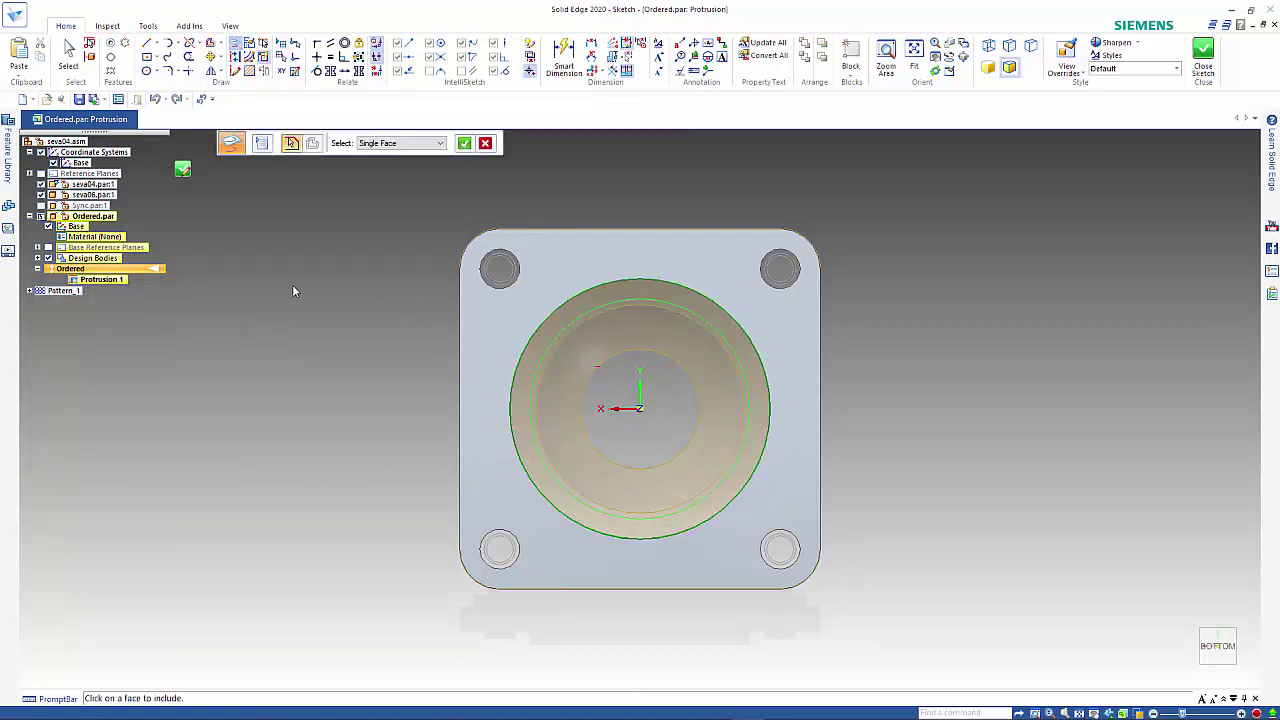
key(Escape)
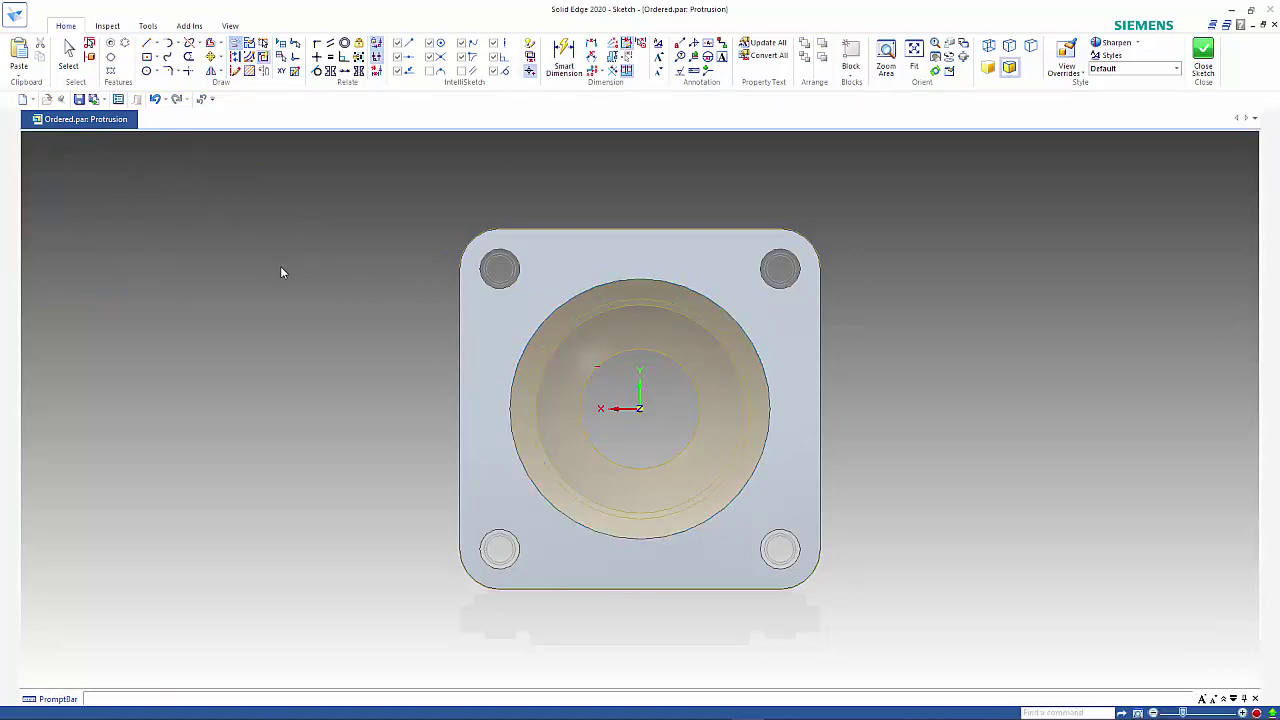
key(ctrl+i)
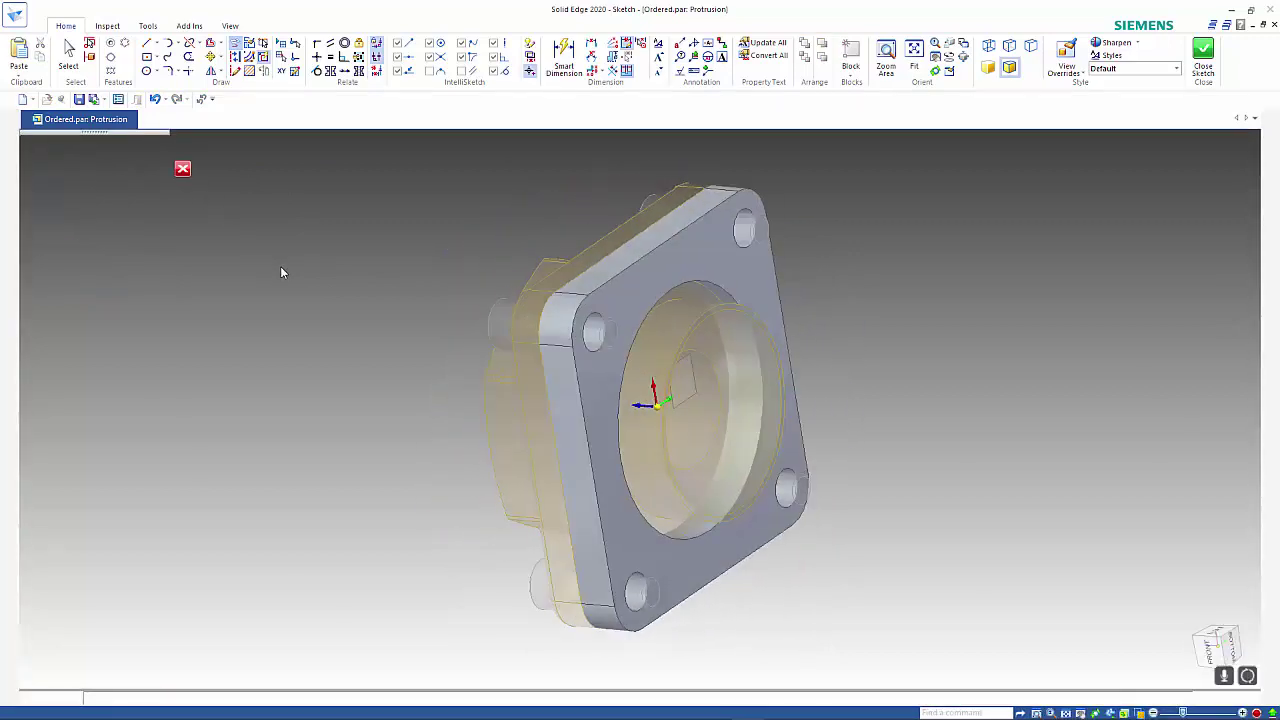
Extrude the projected ring profile into a raised boss around the bore as Protrusion 2.
click(776, 304)
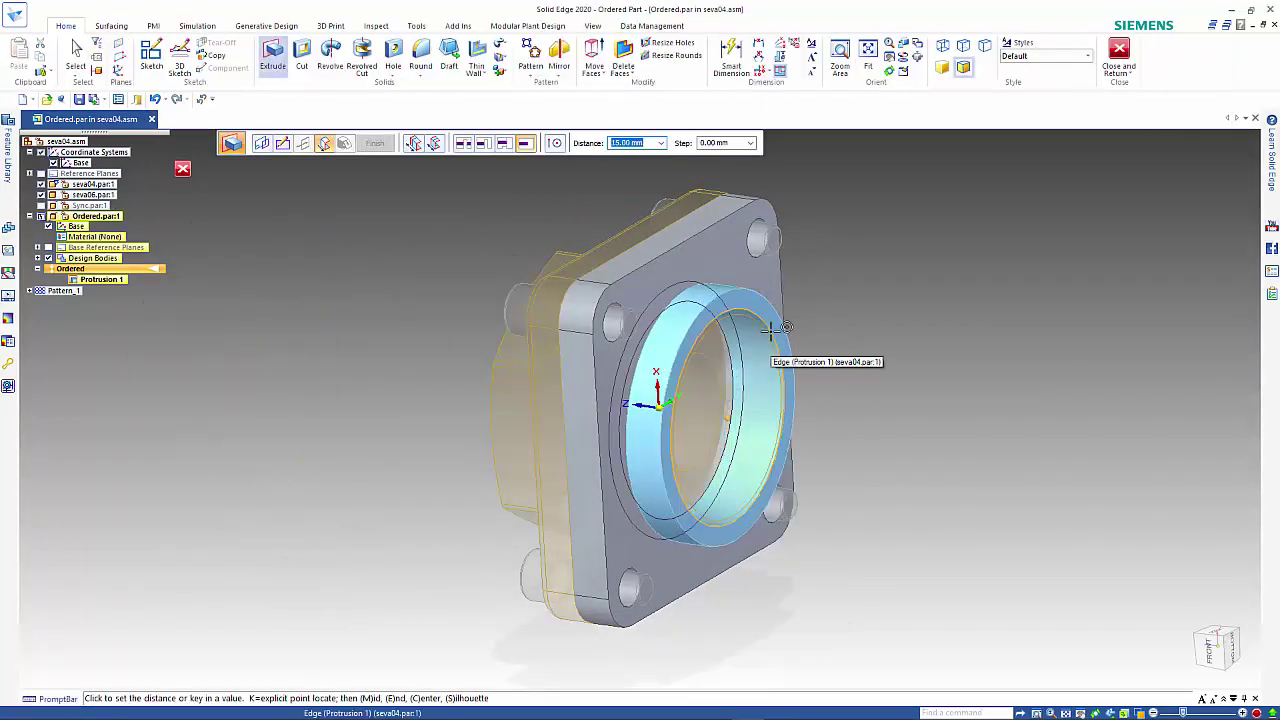
click(838, 310)
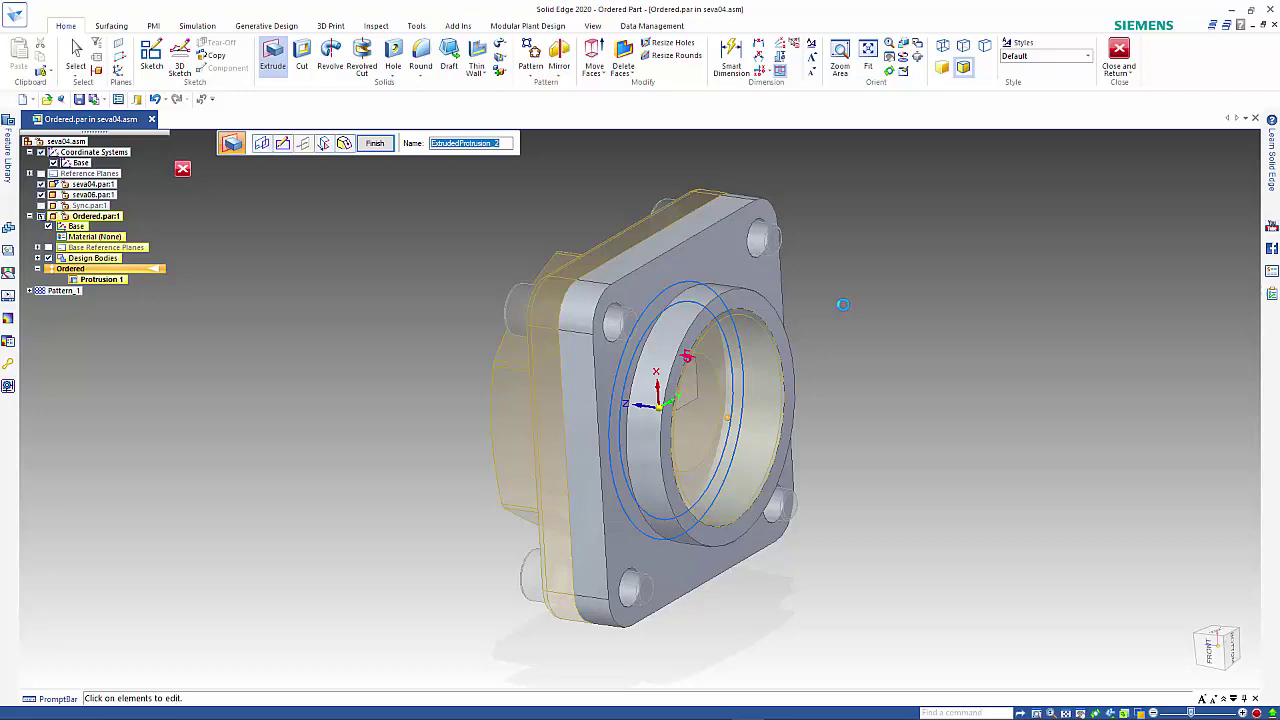
middle_drag(855, 325, 901, 341)
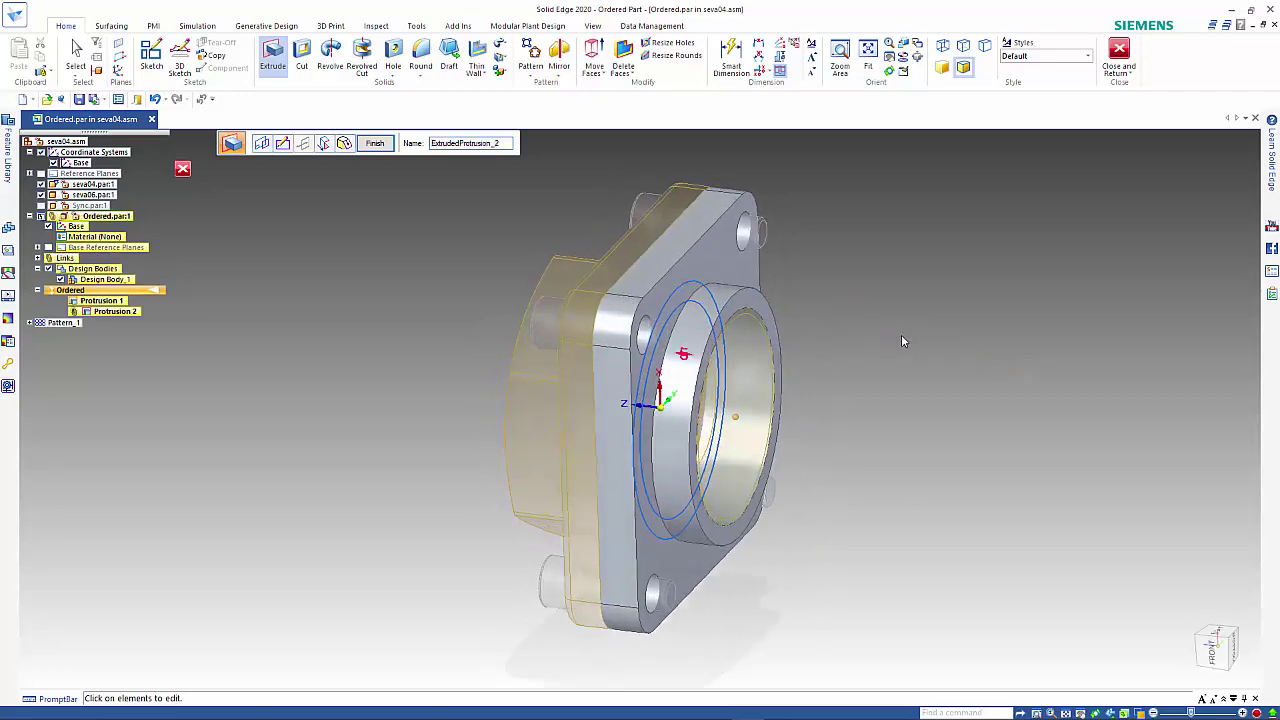
click(375, 145)
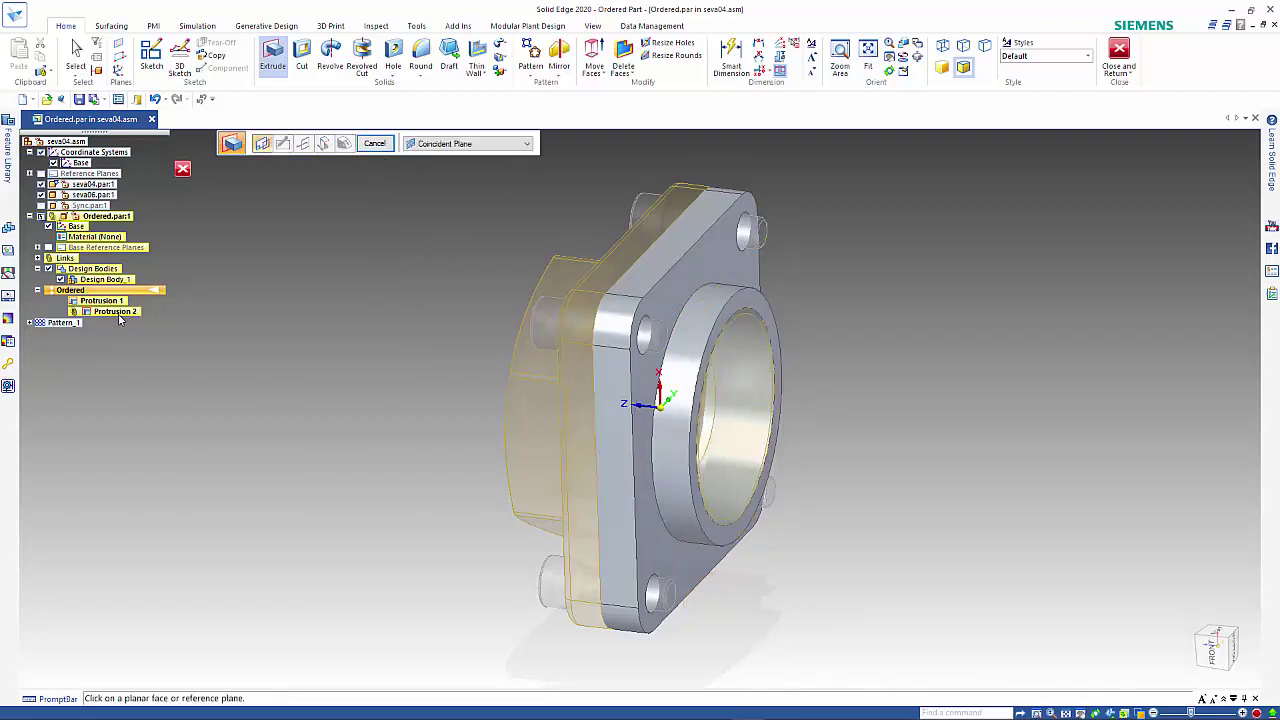
Break Protrusion 2's link to the assembly, confirming removal of its assembly relationships.
key(Escape)
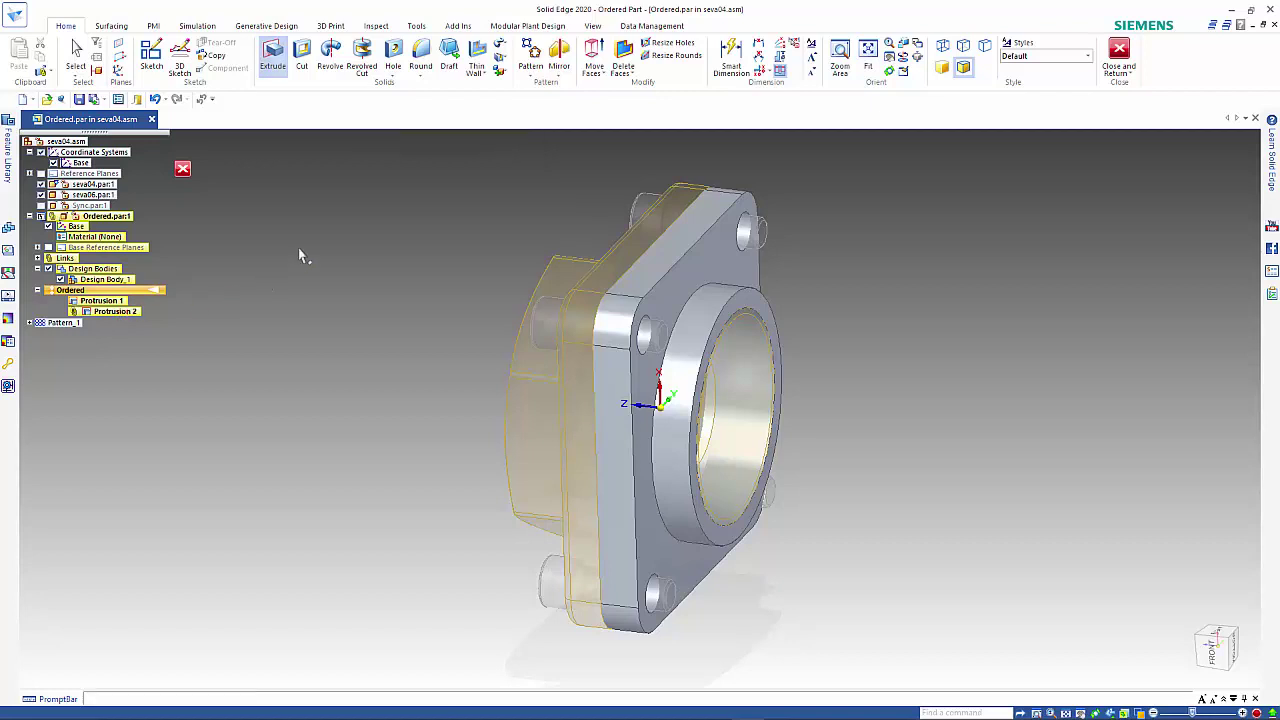
right_click(118, 313)
click(157, 321)
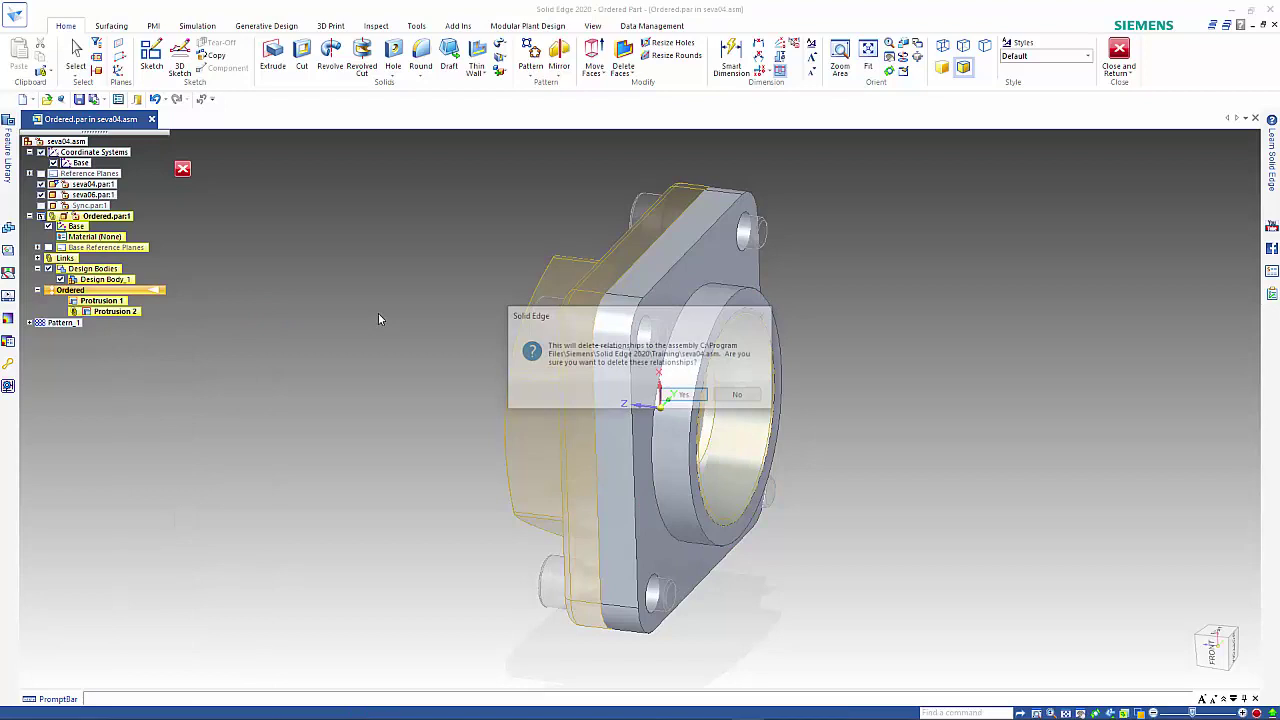
click(686, 399)
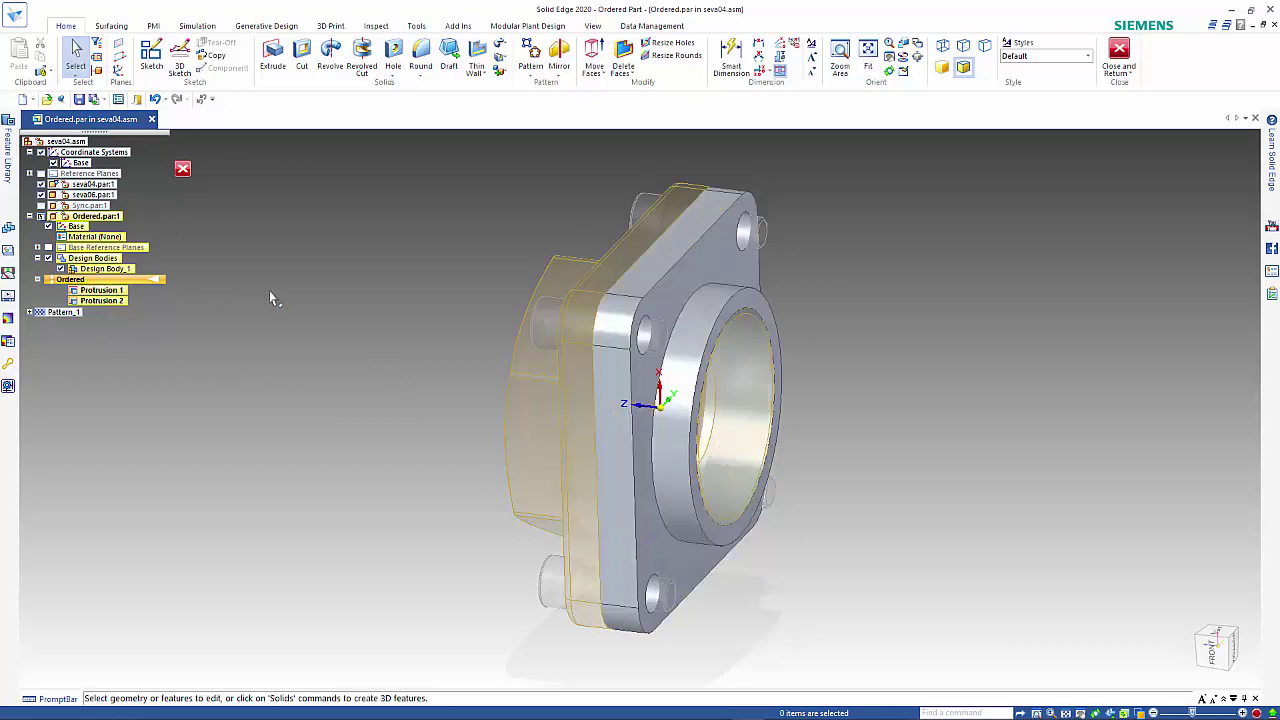
Delete Protrusion 1 and Protrusion 2 from the part.
click(116, 291)
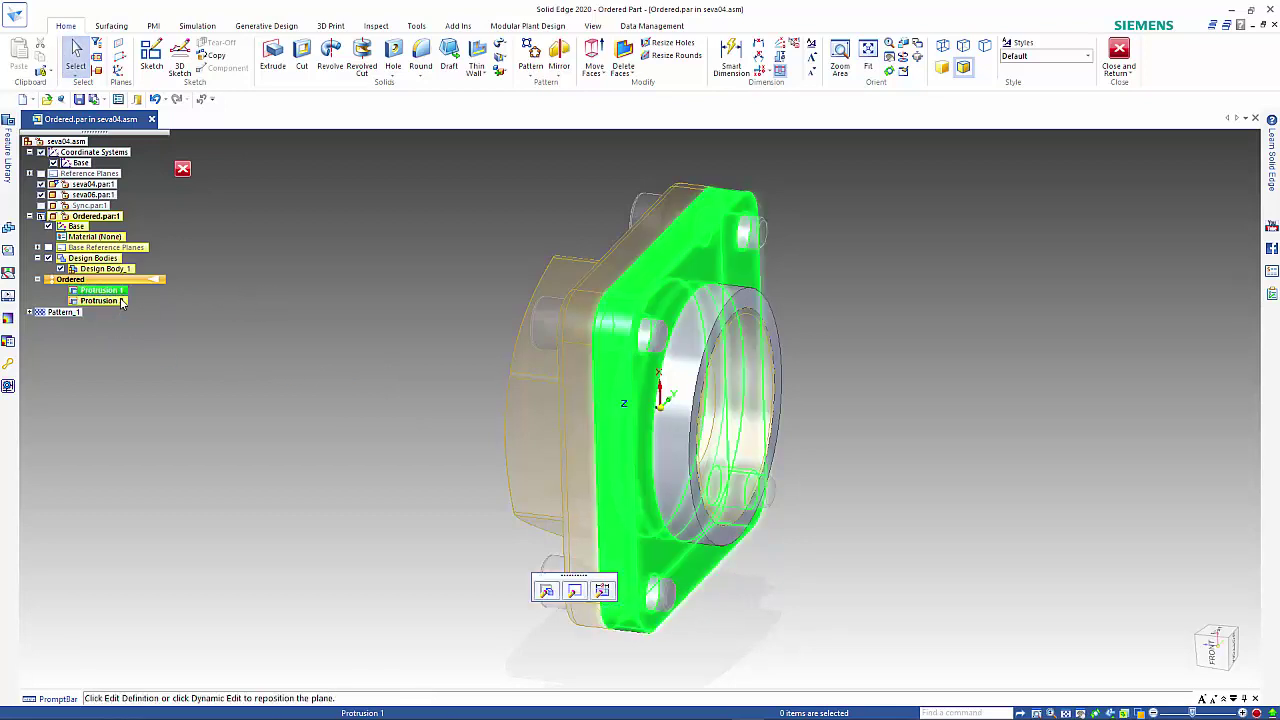
ctrl+click(121, 302)
key(Delete)
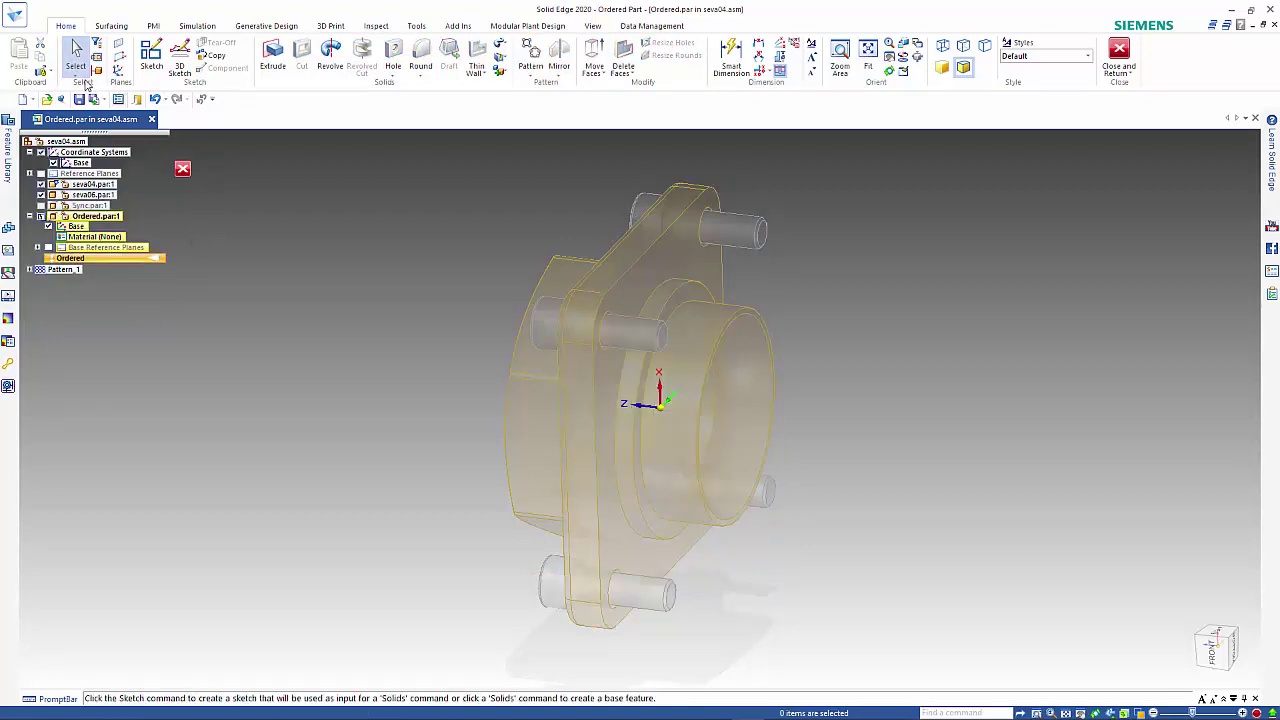
Inter-part copy seva04's front flange face into the part as Inter-Part Copy 1, viewed face-on.
click(50, 72)
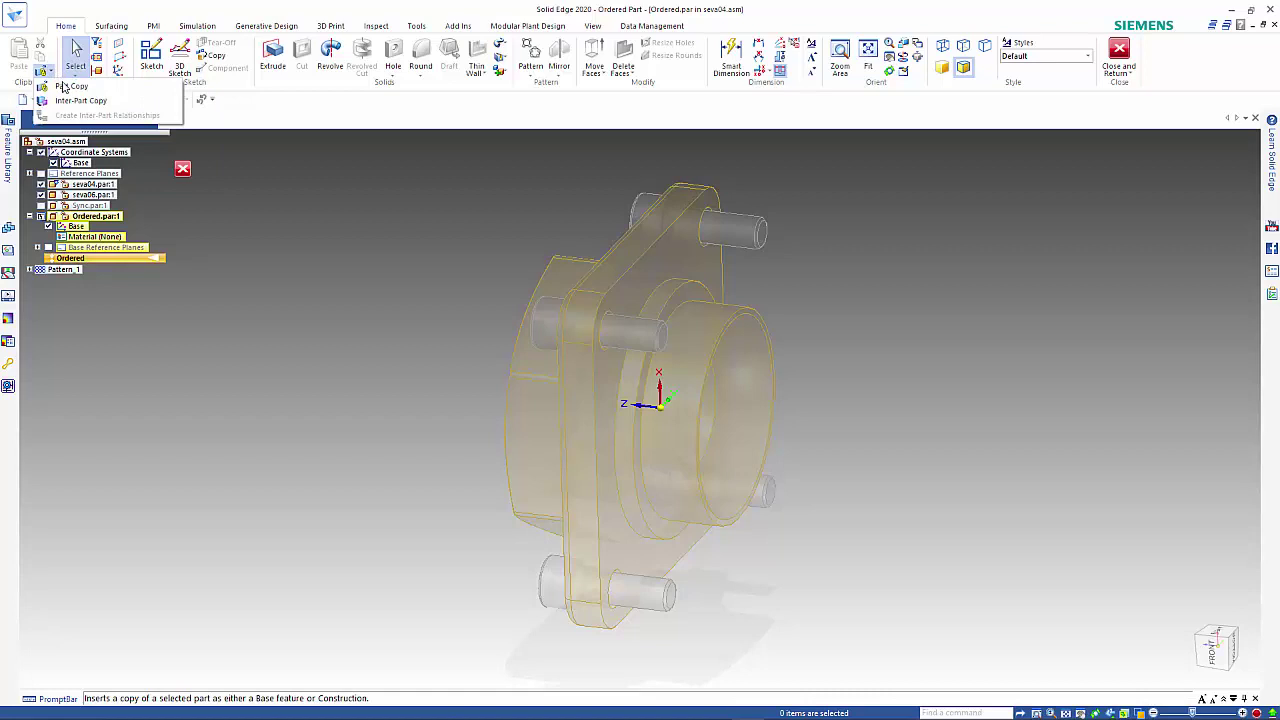
click(82, 101)
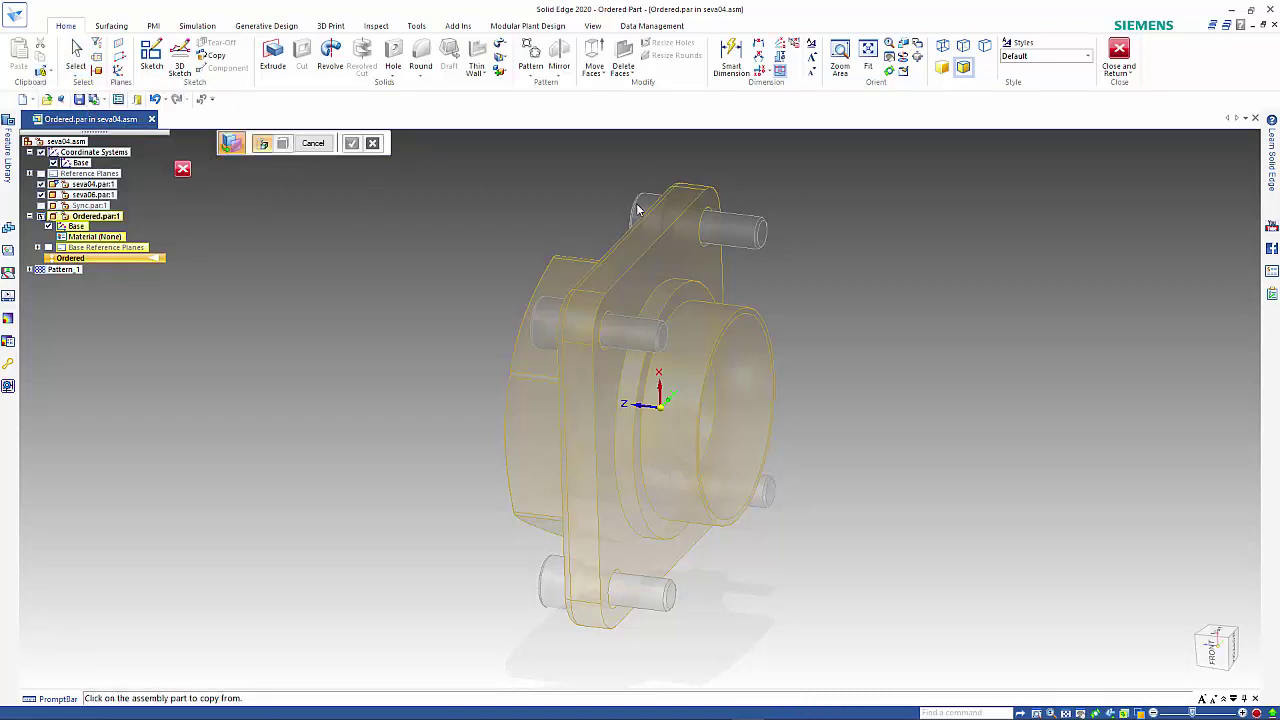
click(677, 221)
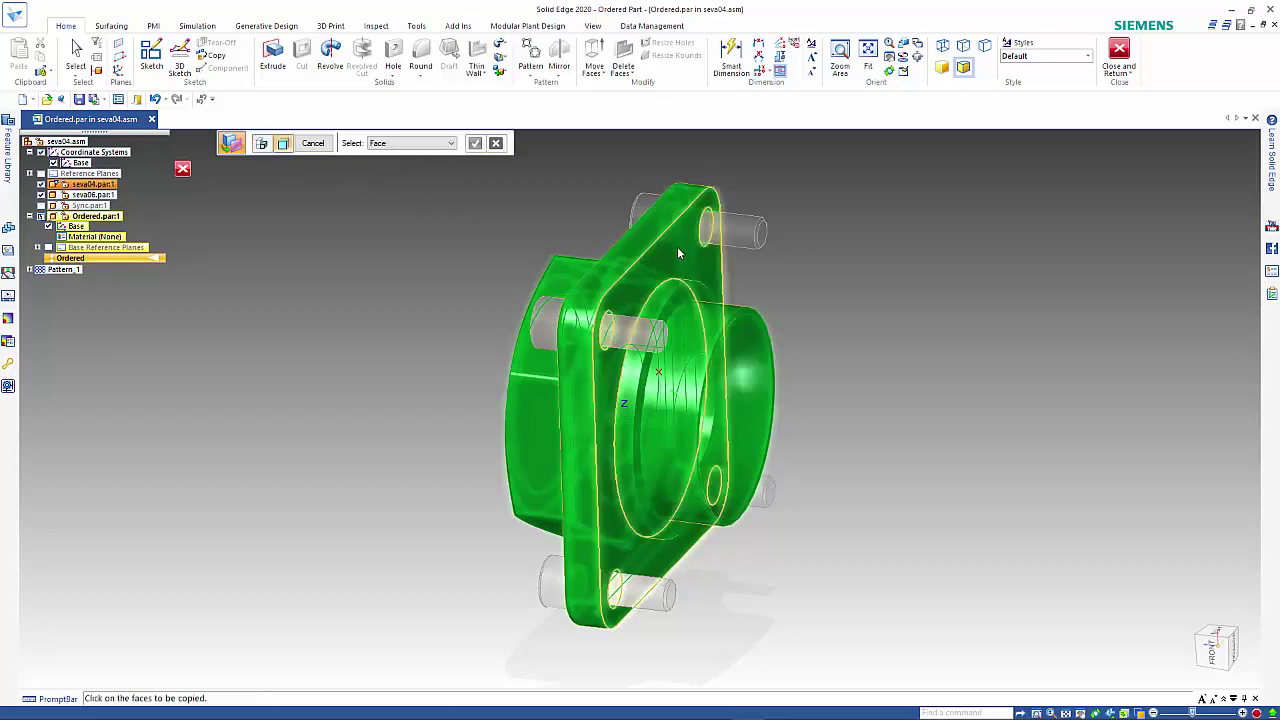
click(677, 252)
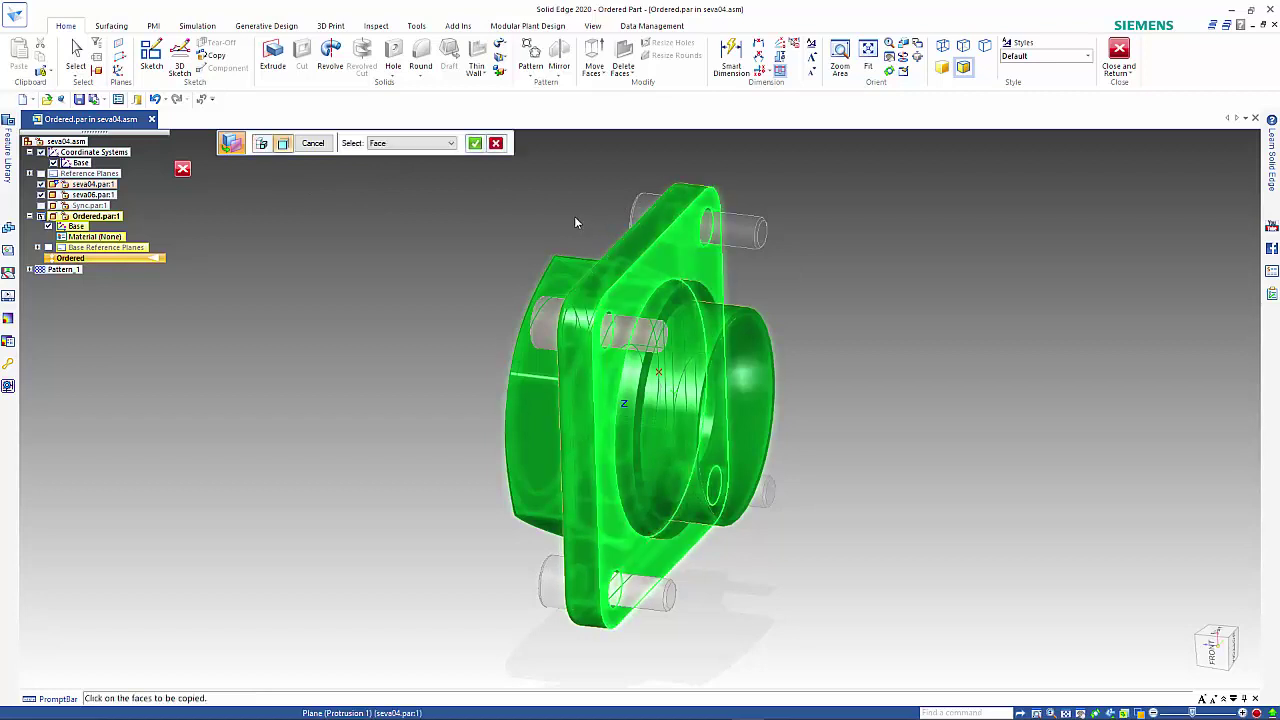
right_click(458, 201)
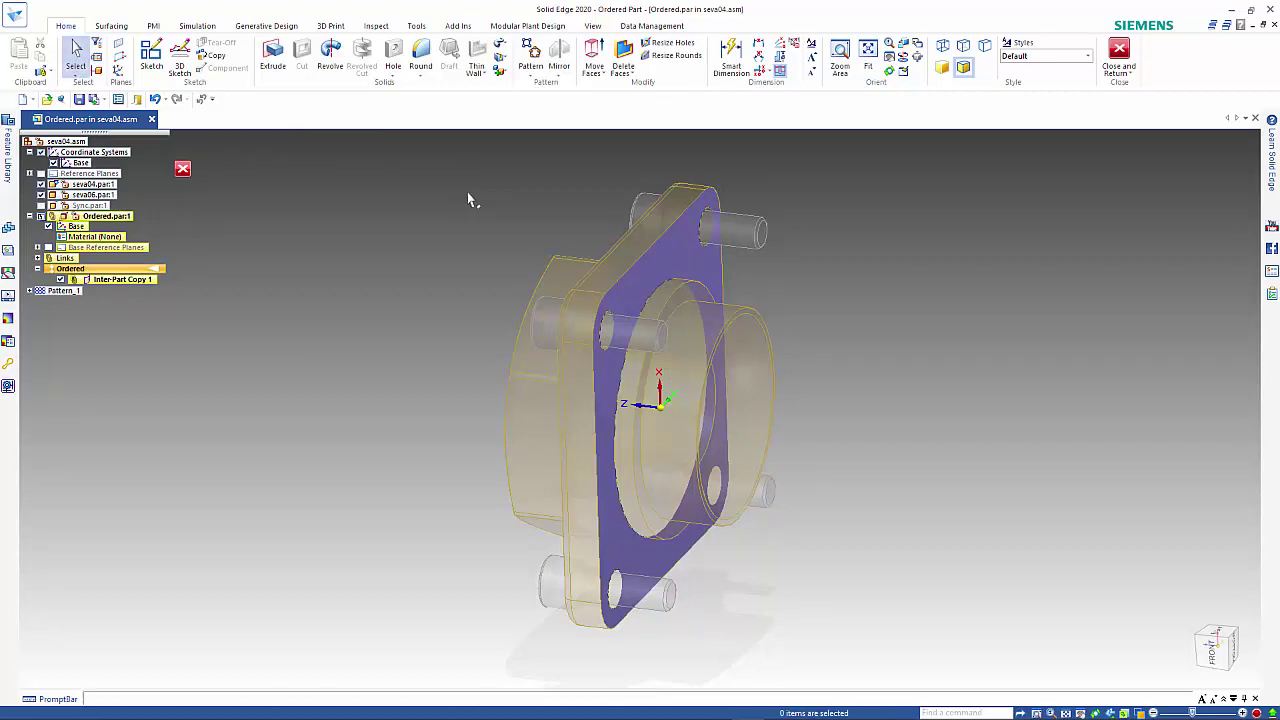
mouse_move(366, 247)
middle_down()
mouse_move(310, 251)
mouse_move(363, 260)
mouse_move(354, 249)
middle_up()
click(273, 55)
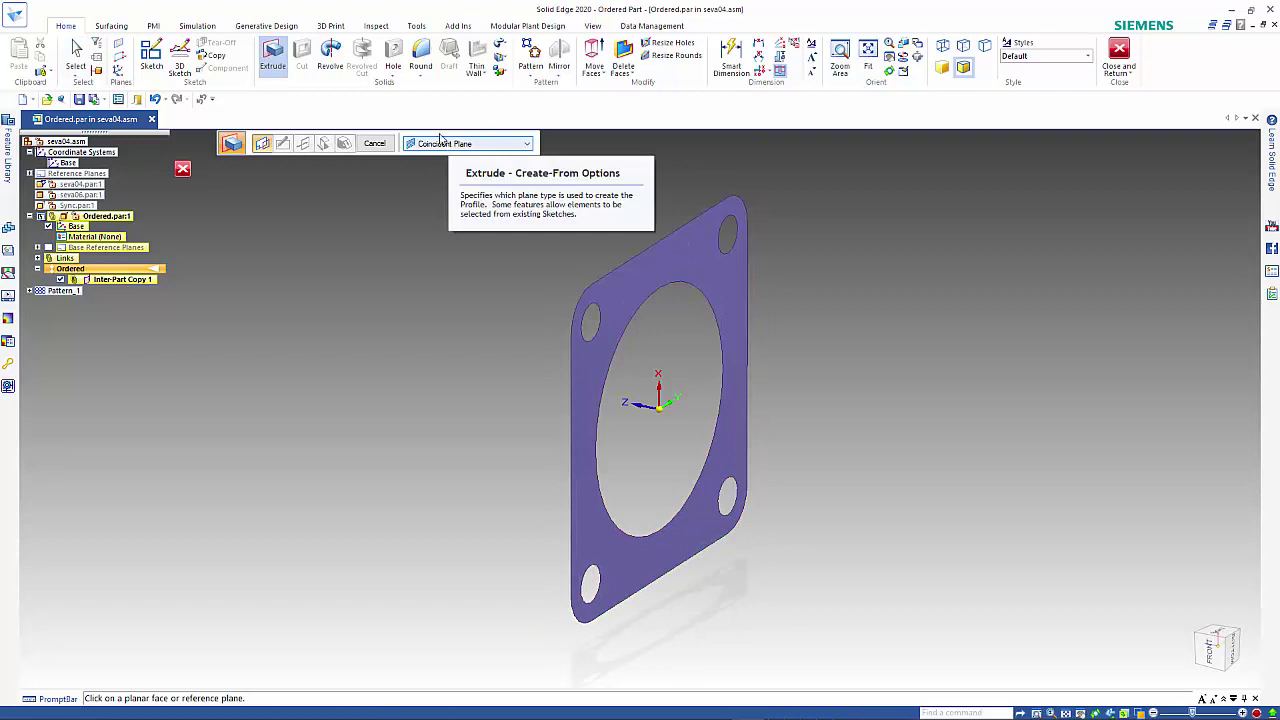
Thicken the copied flange sheet by 10.00 mm into a solid plate, Thicken 1.
click(505, 60)
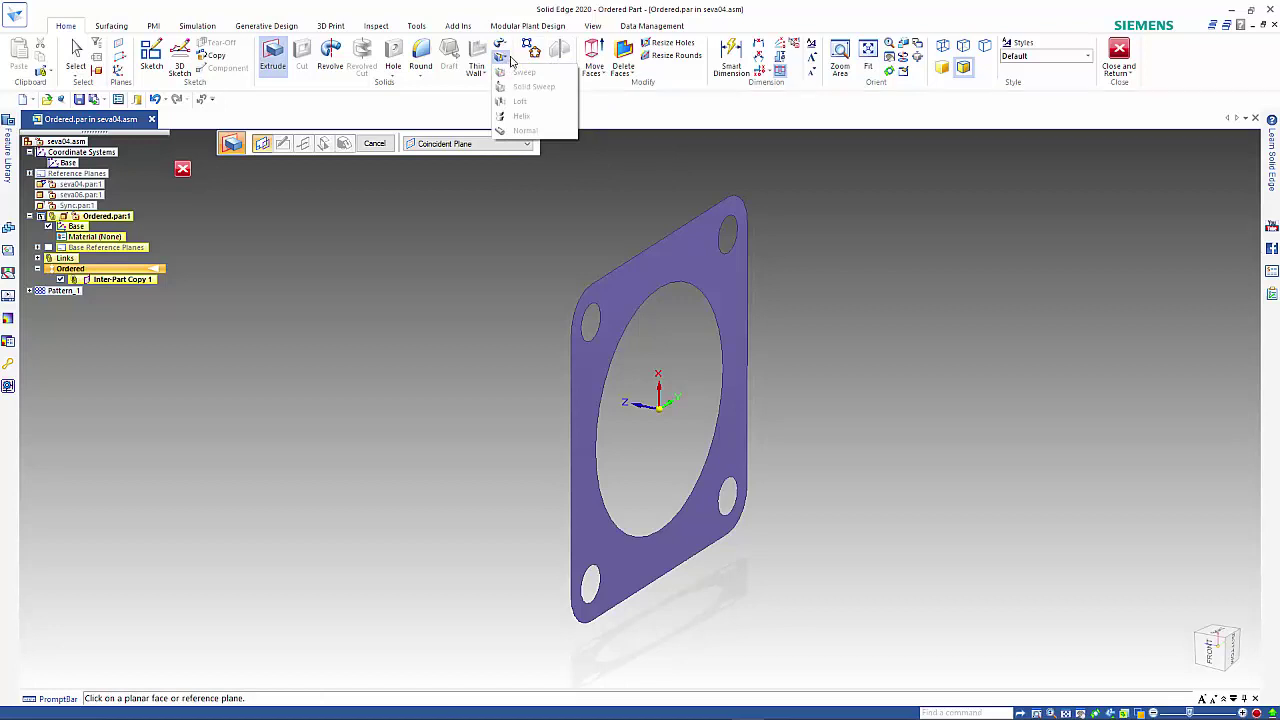
click(502, 56)
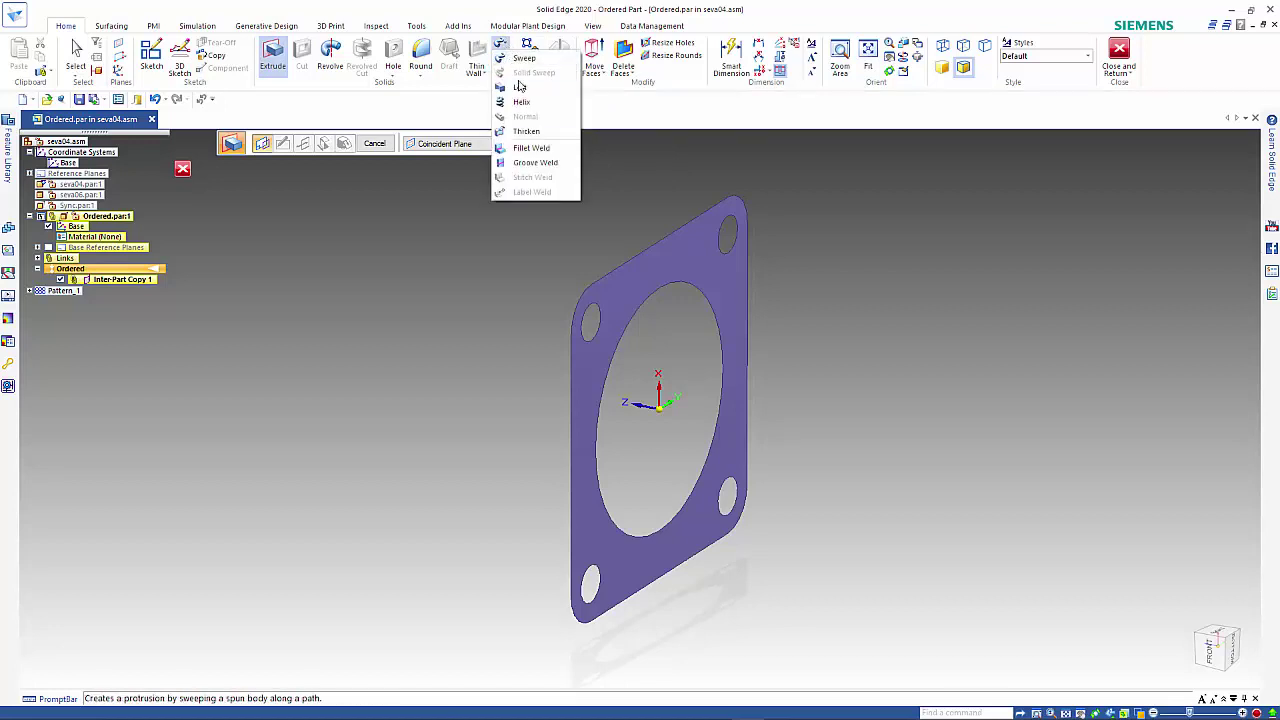
click(527, 132)
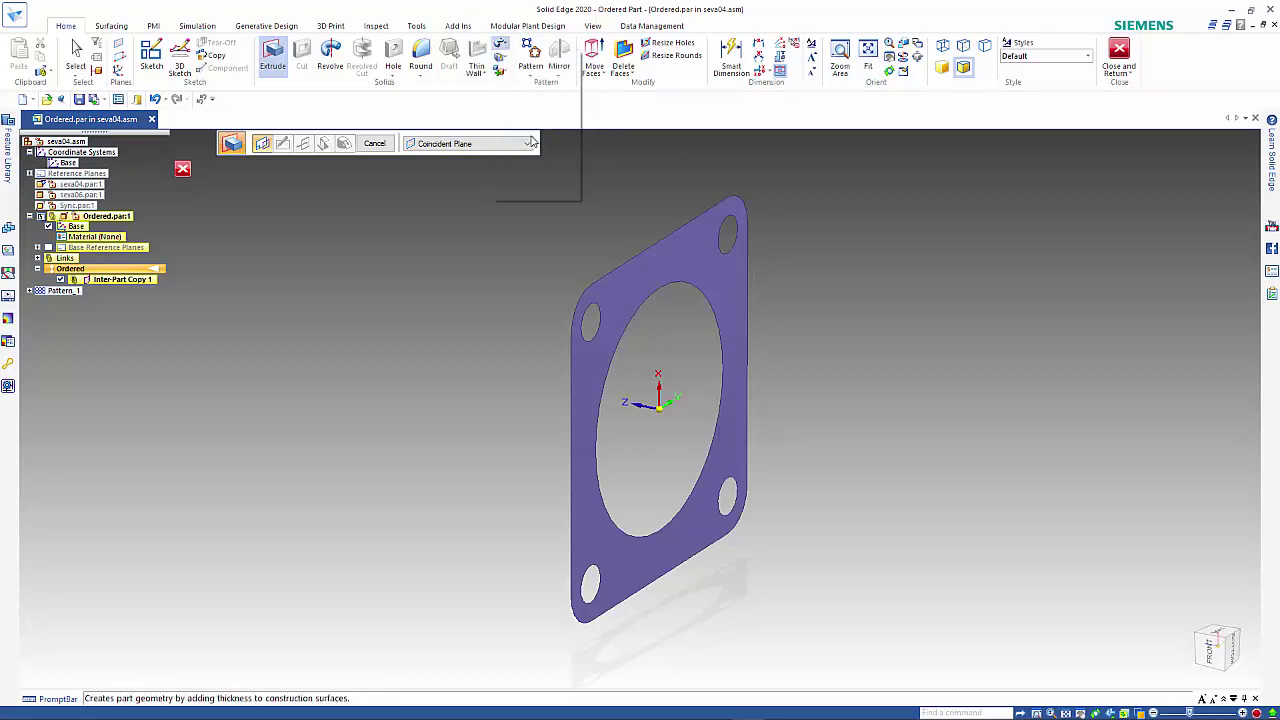
click(684, 263)
right_click(797, 244)
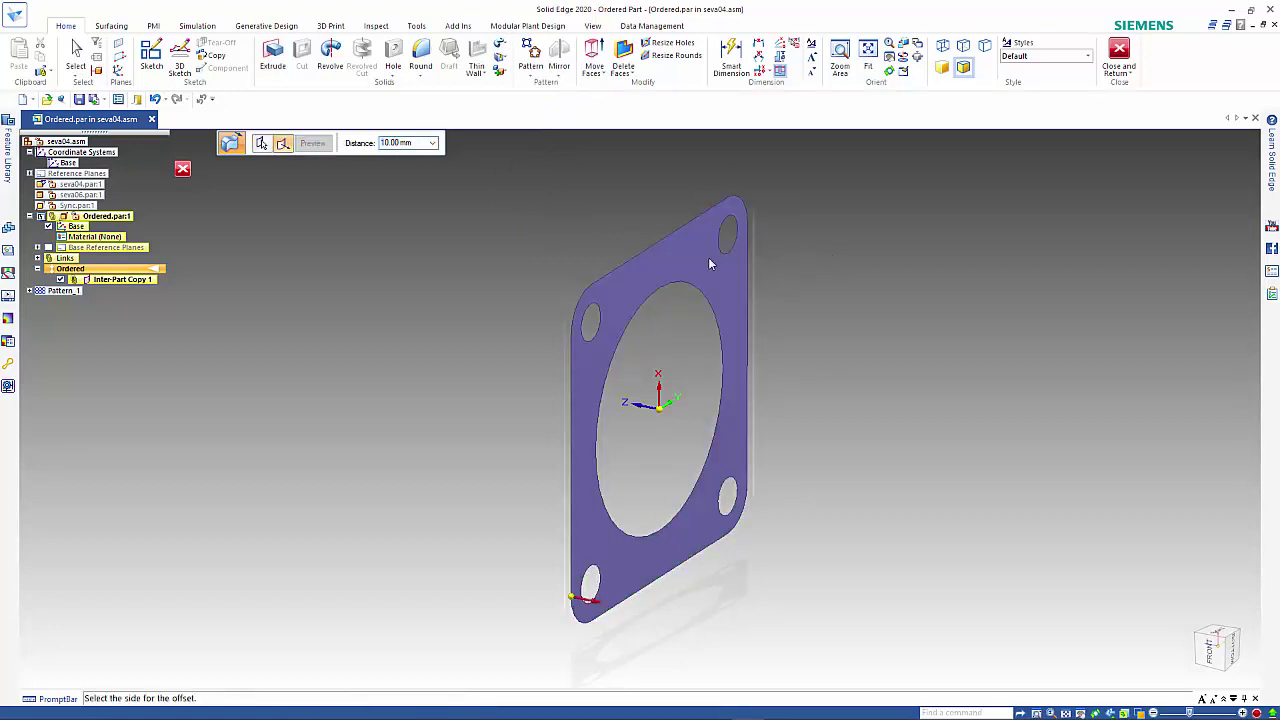
click(862, 552)
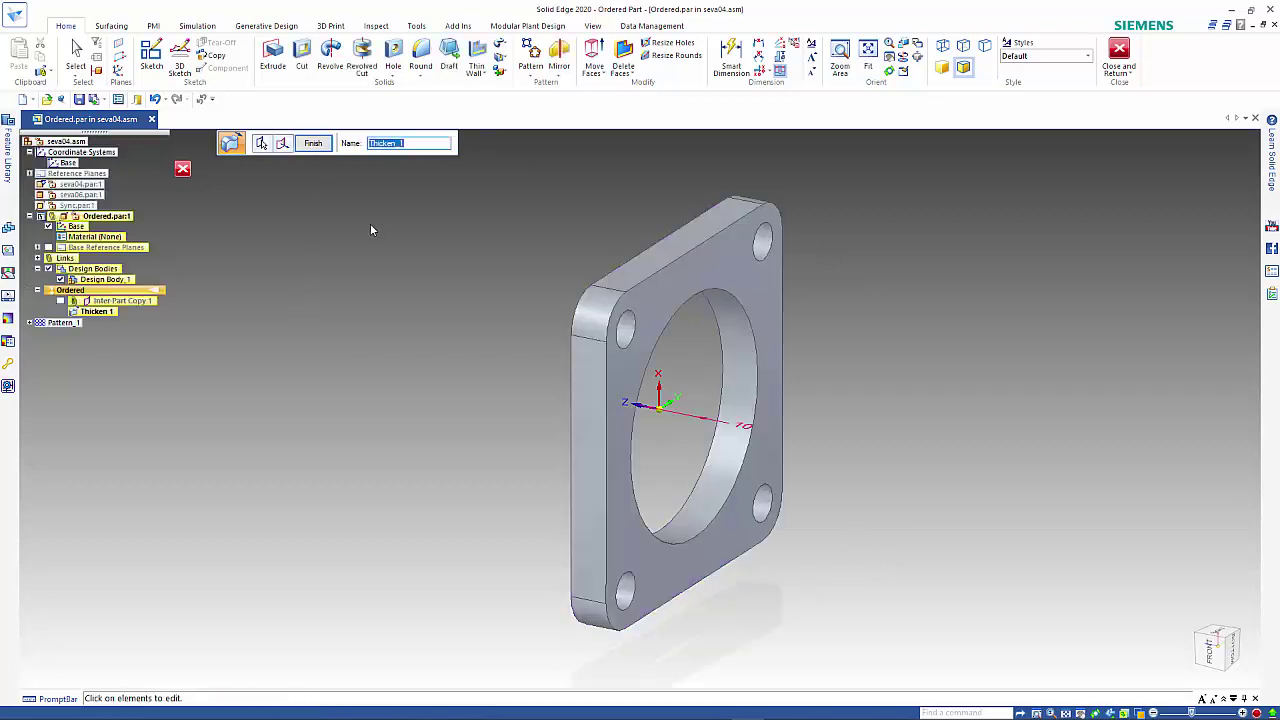
key(Return)
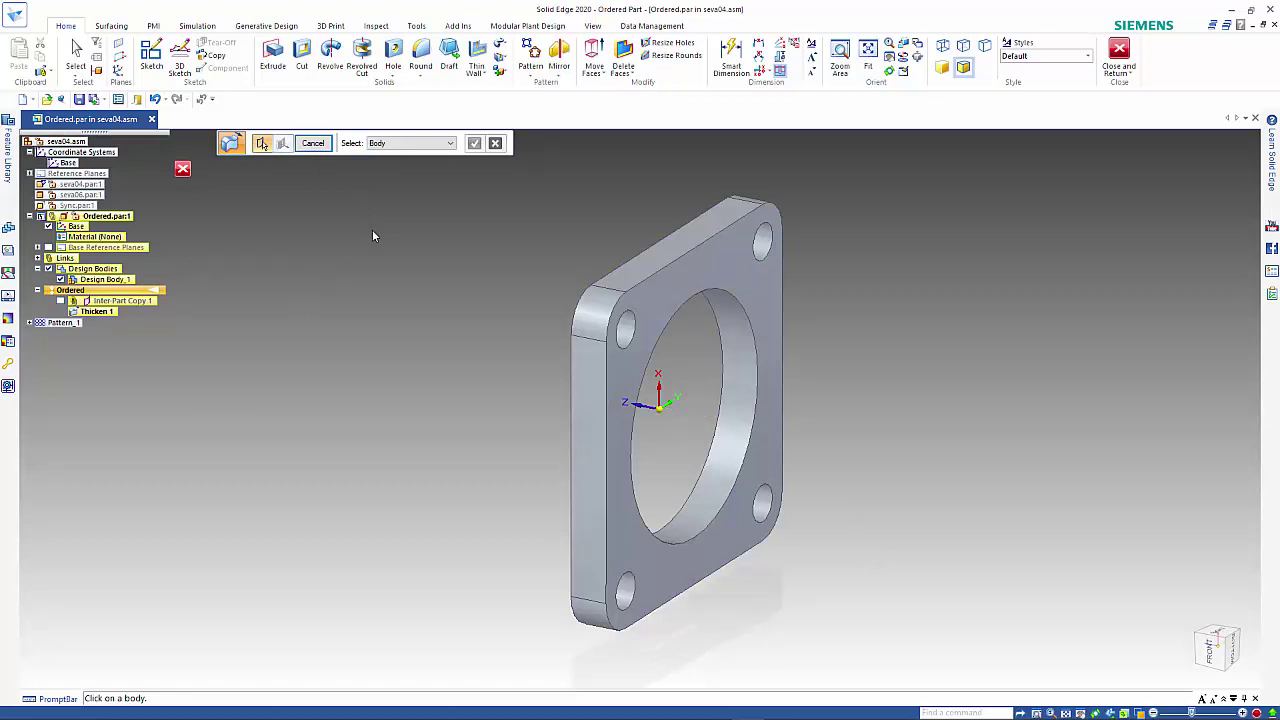
Transition the empty Part7 from synchronous to ordered modelling.
key(Escape)
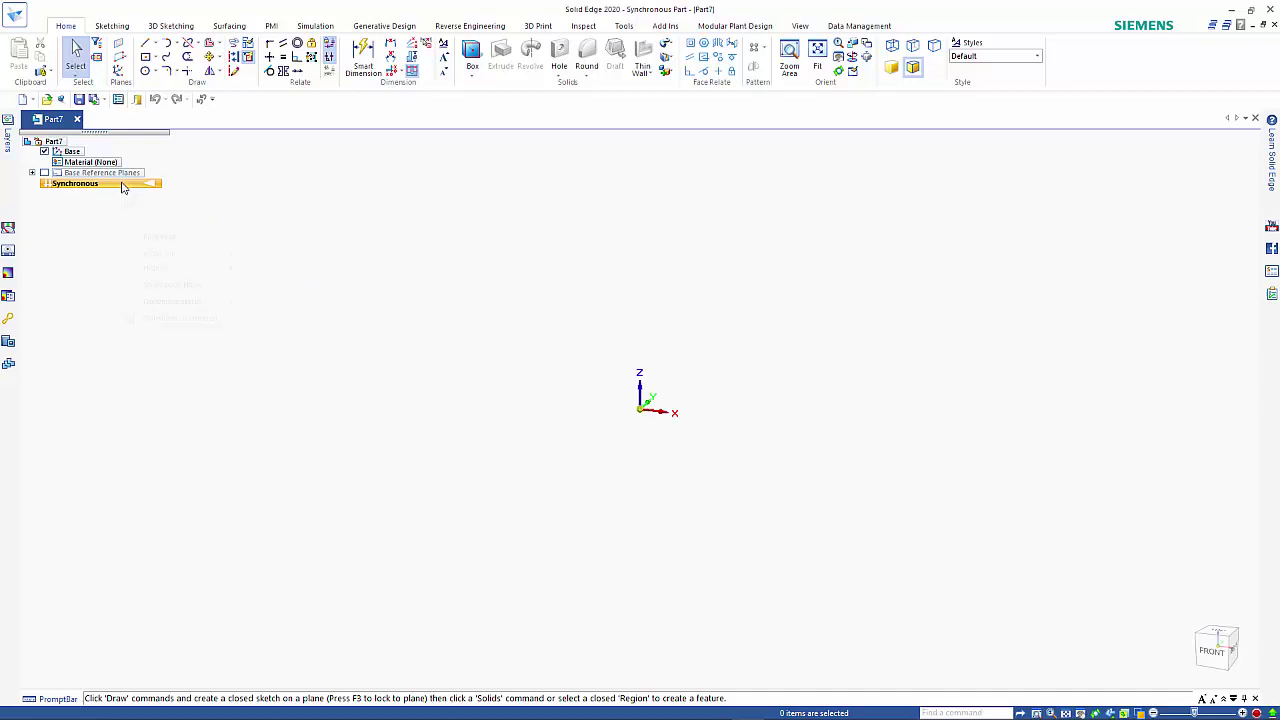
click(168, 320)
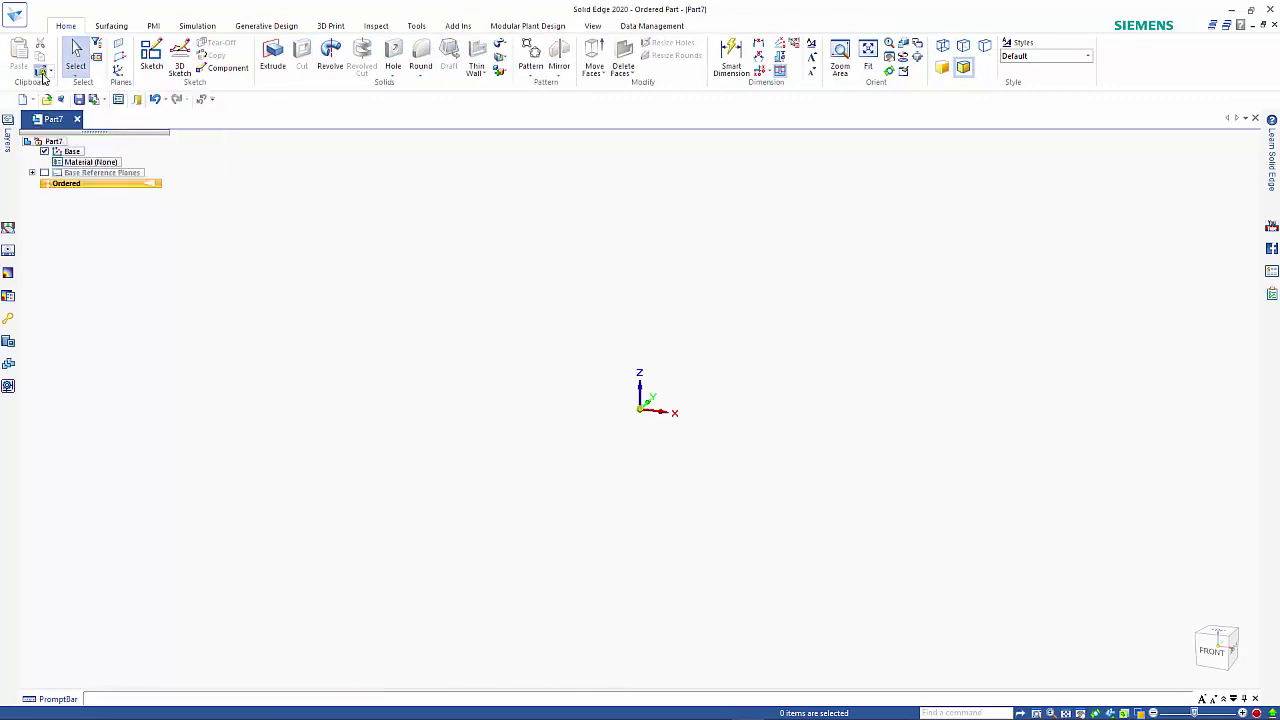
Choose seva04.par from the Training folder as the Part Copy source.
click(43, 74)
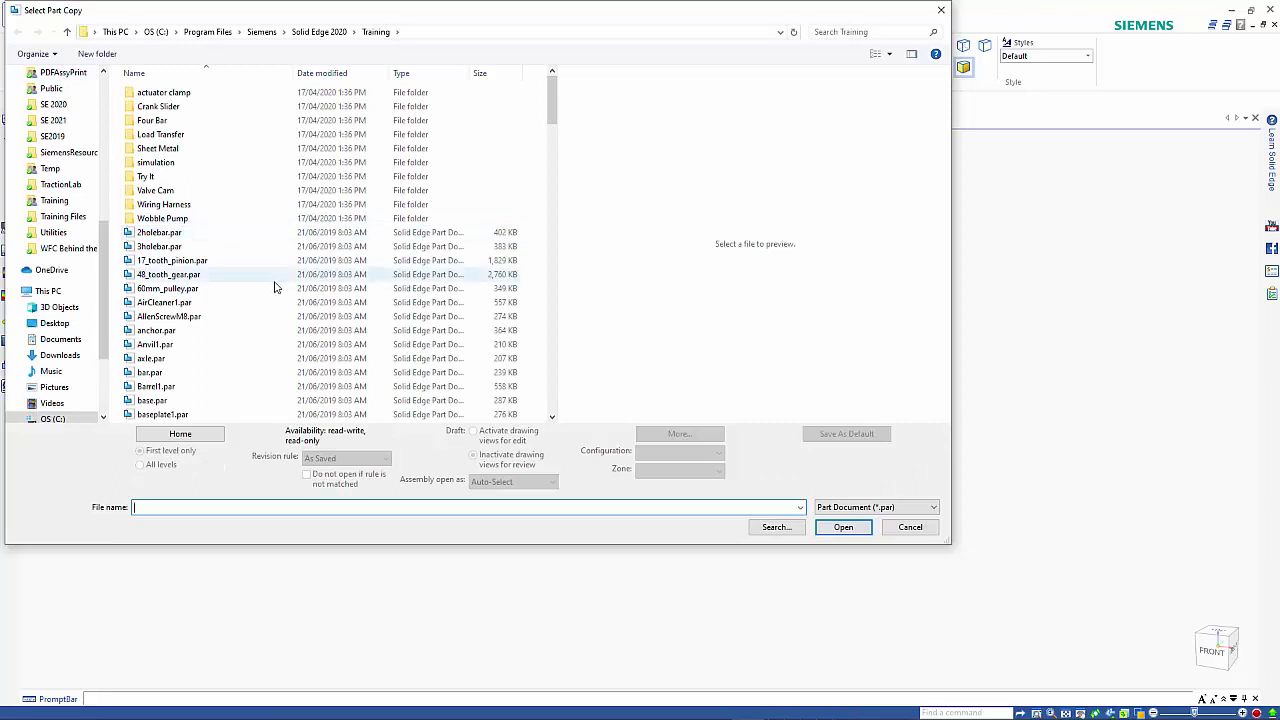
click(275, 288)
scroll(271, 294, down, 10)
click(268, 298)
scroll(265, 300, down, 5)
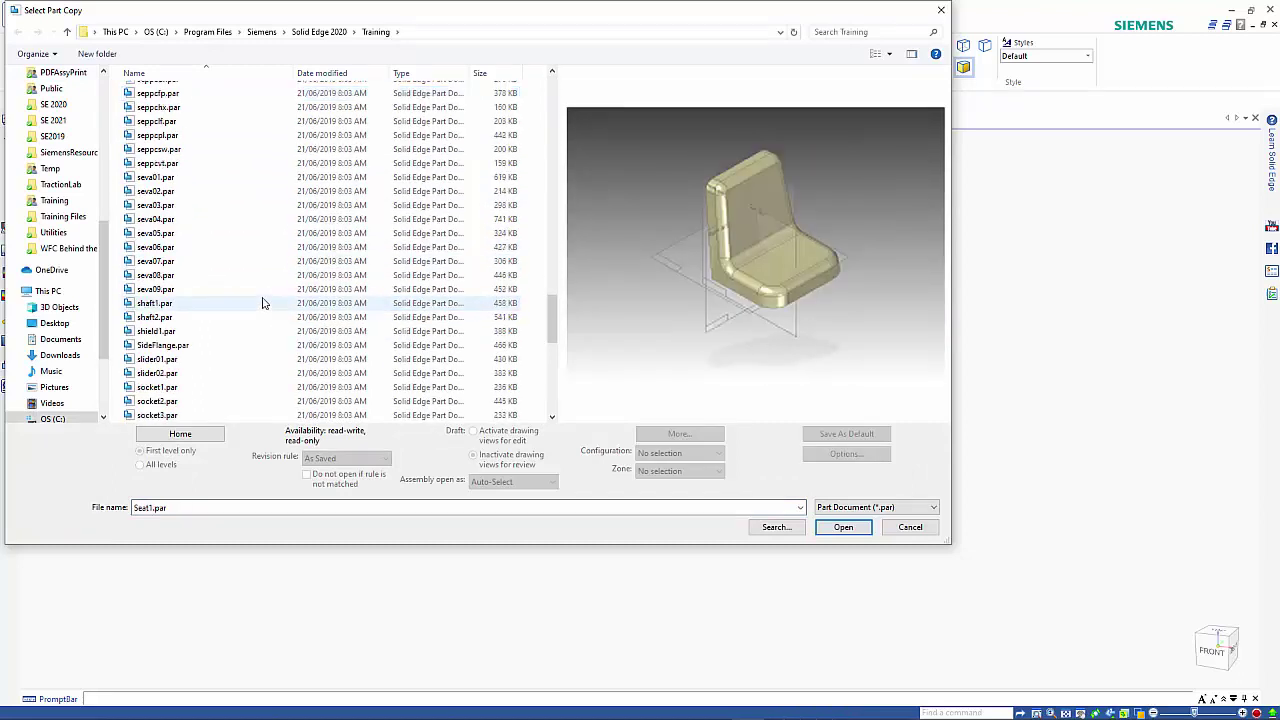
click(233, 221)
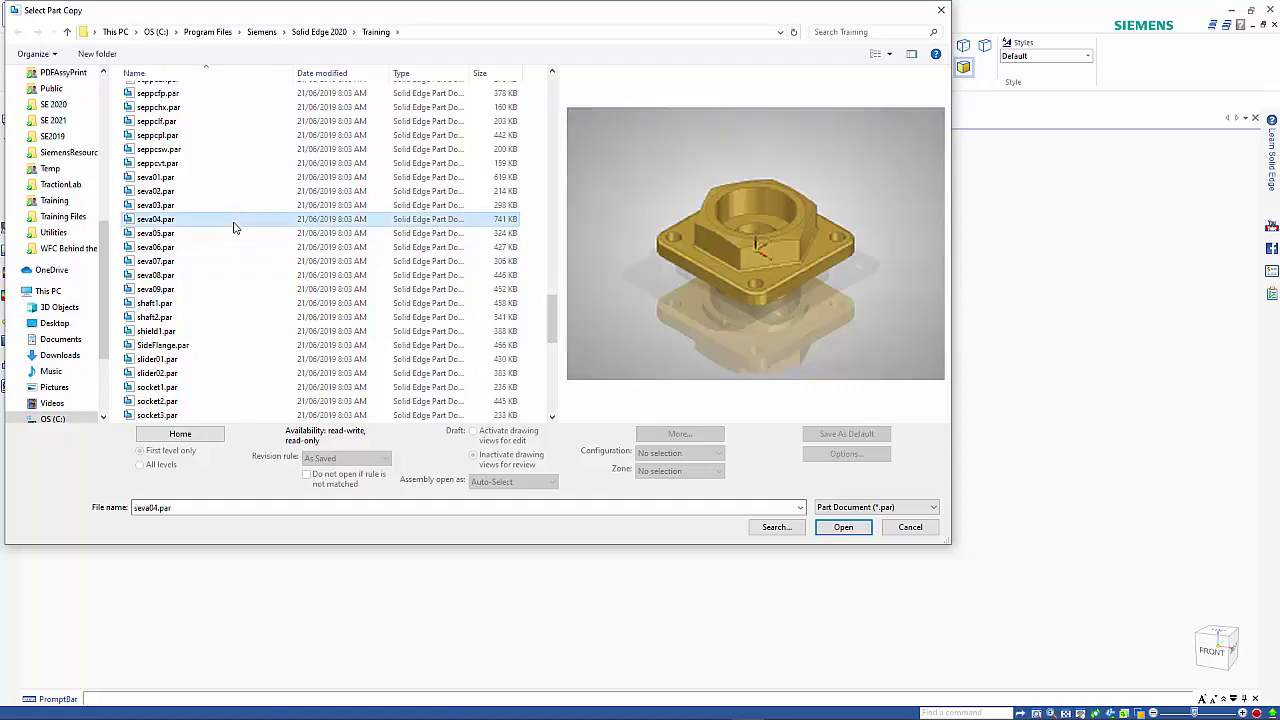
click(843, 526)
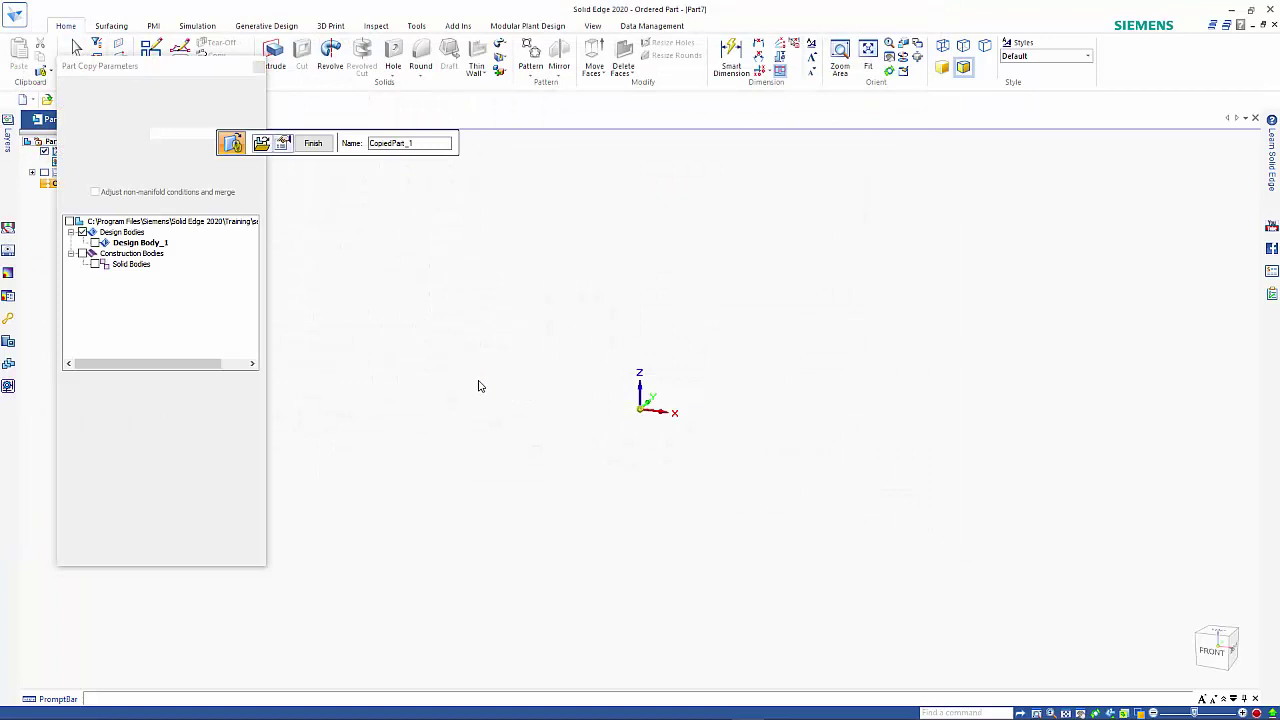
Copy seva04 as a linked construction body, creating Part Copy 1.
click(67, 205)
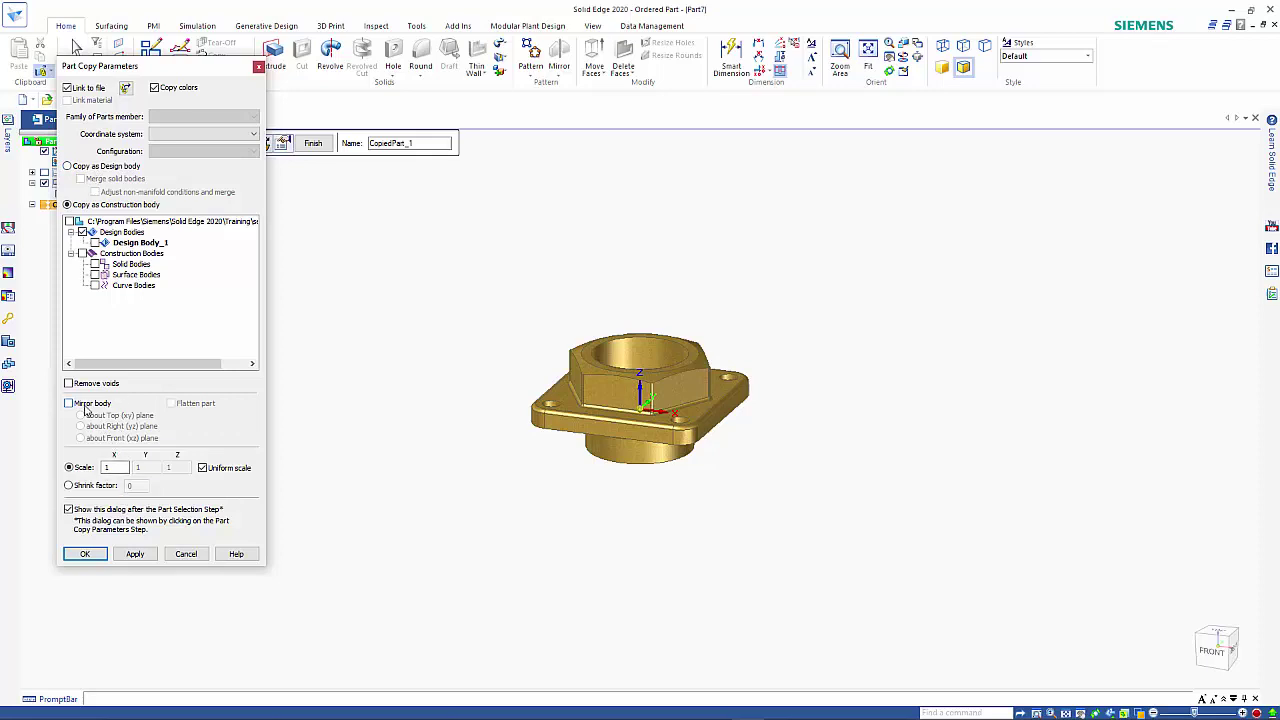
click(88, 553)
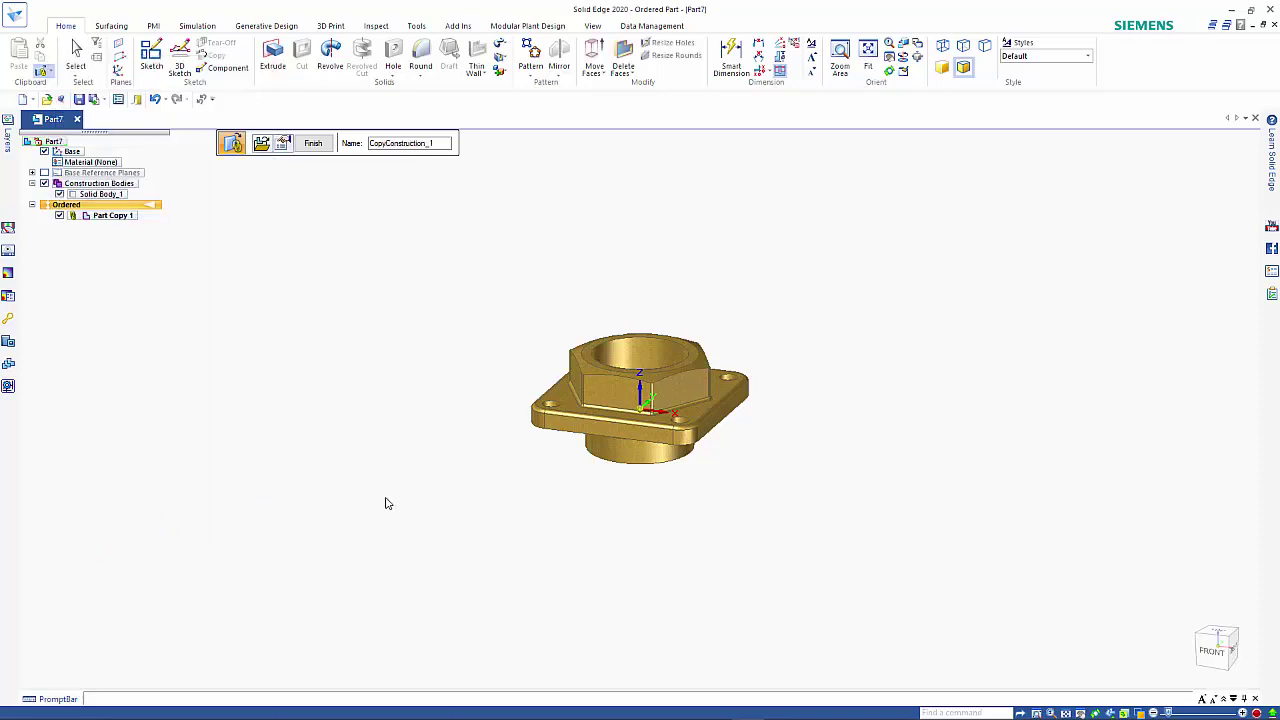
Show the copied flange in isometric view and start a new Extrude.
key(Escape)
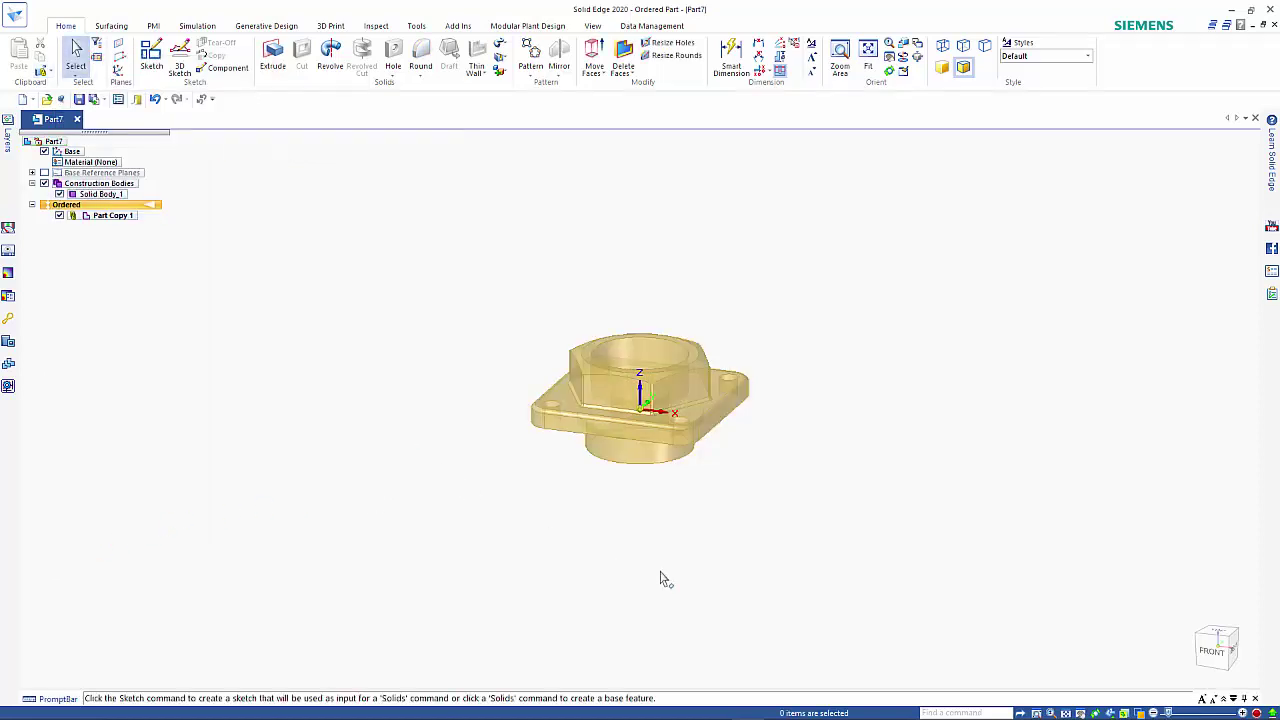
middle_drag(660, 578, 834, 410)
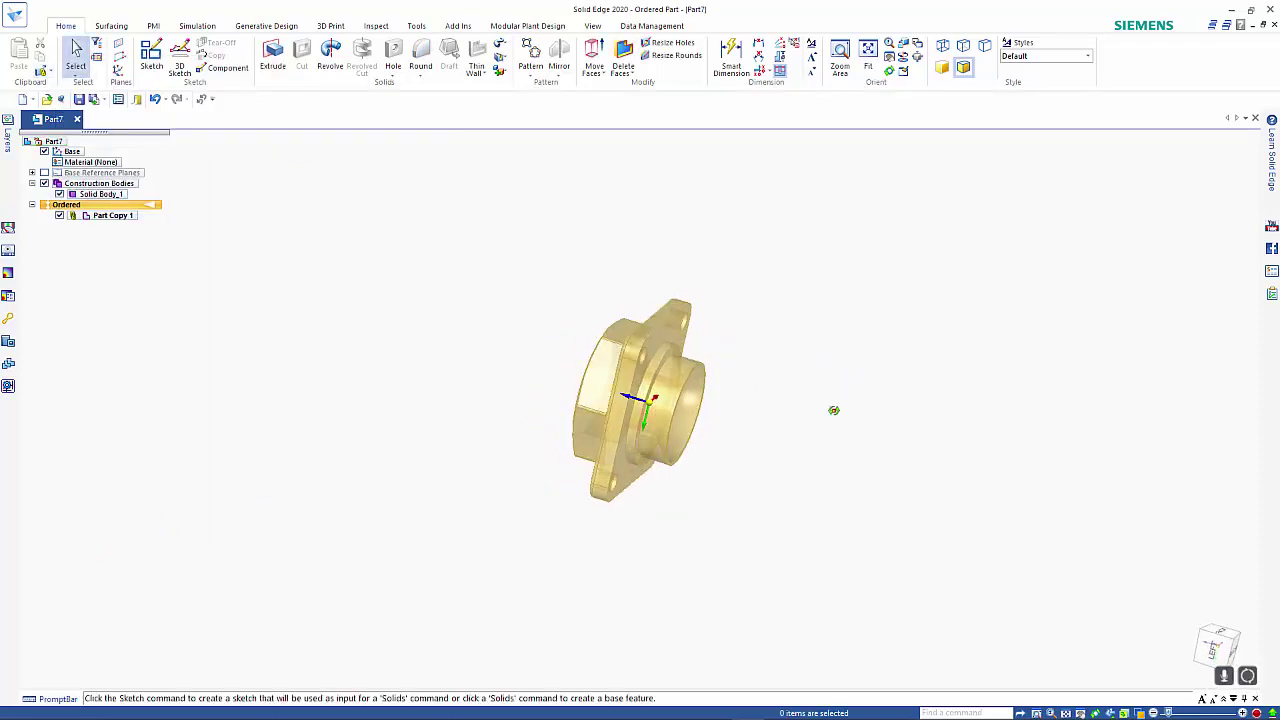
key(ctrl+i)
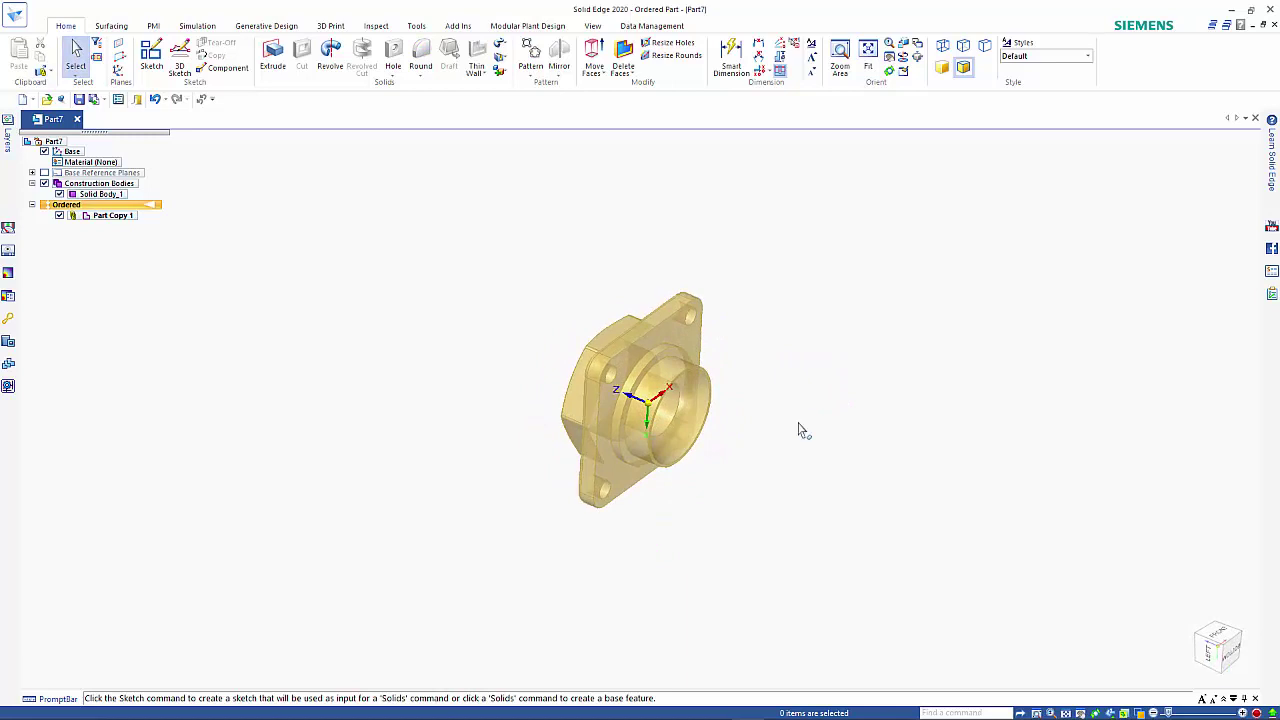
click(274, 58)
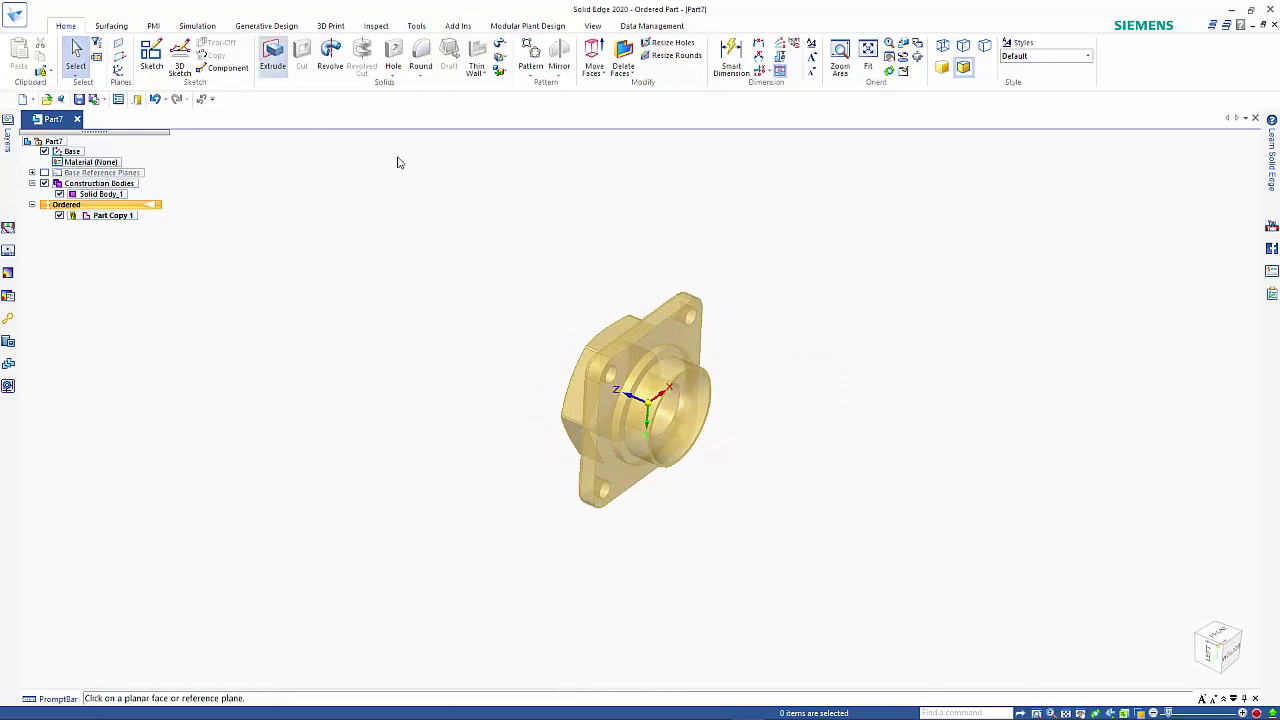
Project the flange face's outline, bolt holes and ring circle into the extrusion sketch.
click(670, 334)
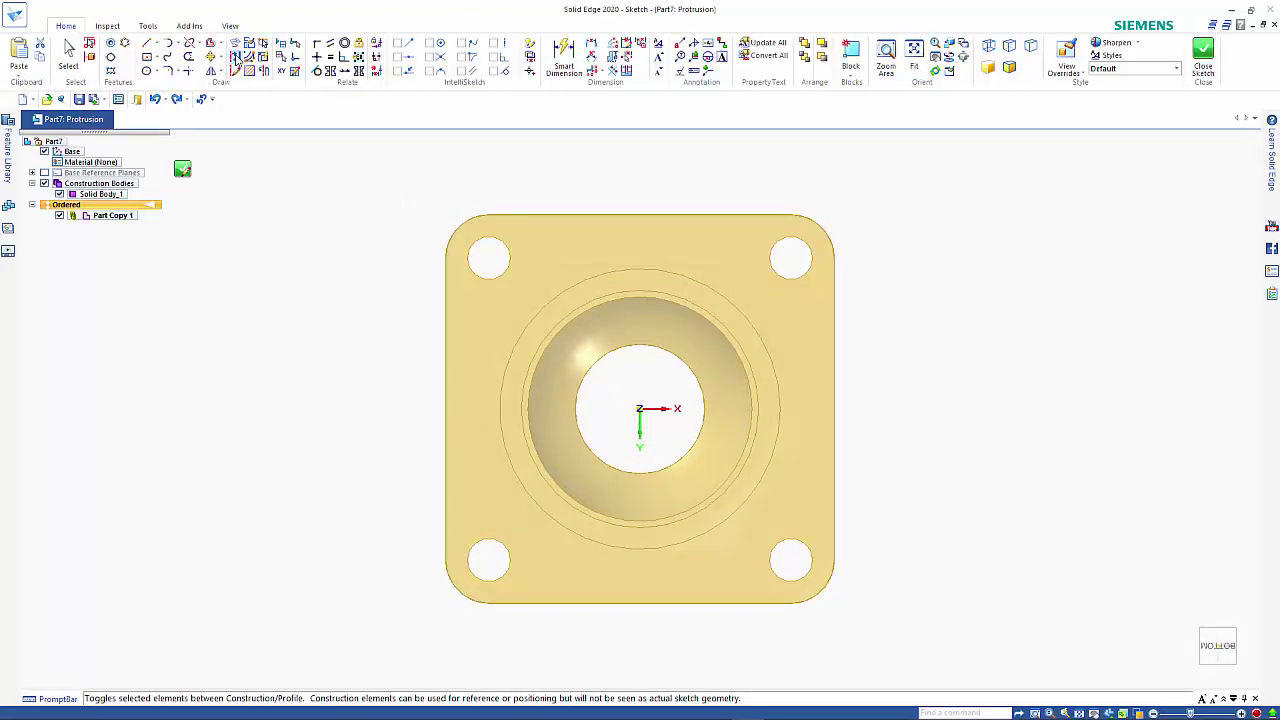
click(234, 44)
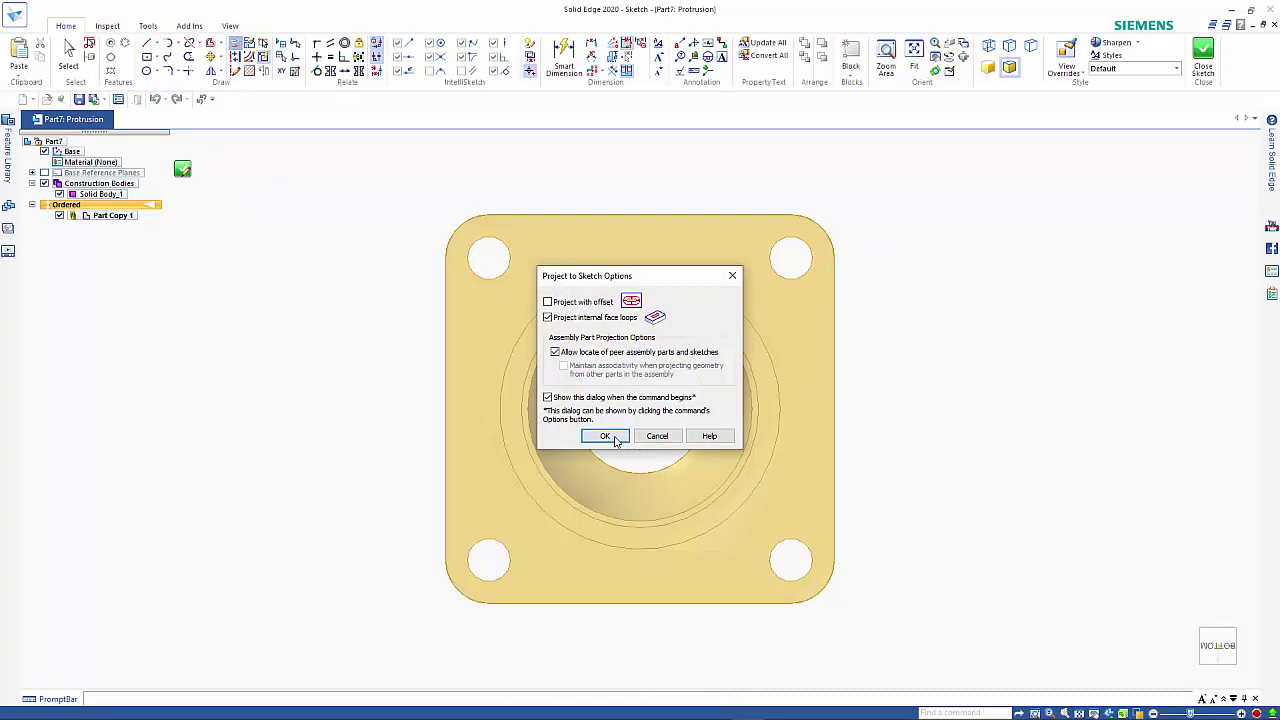
click(606, 435)
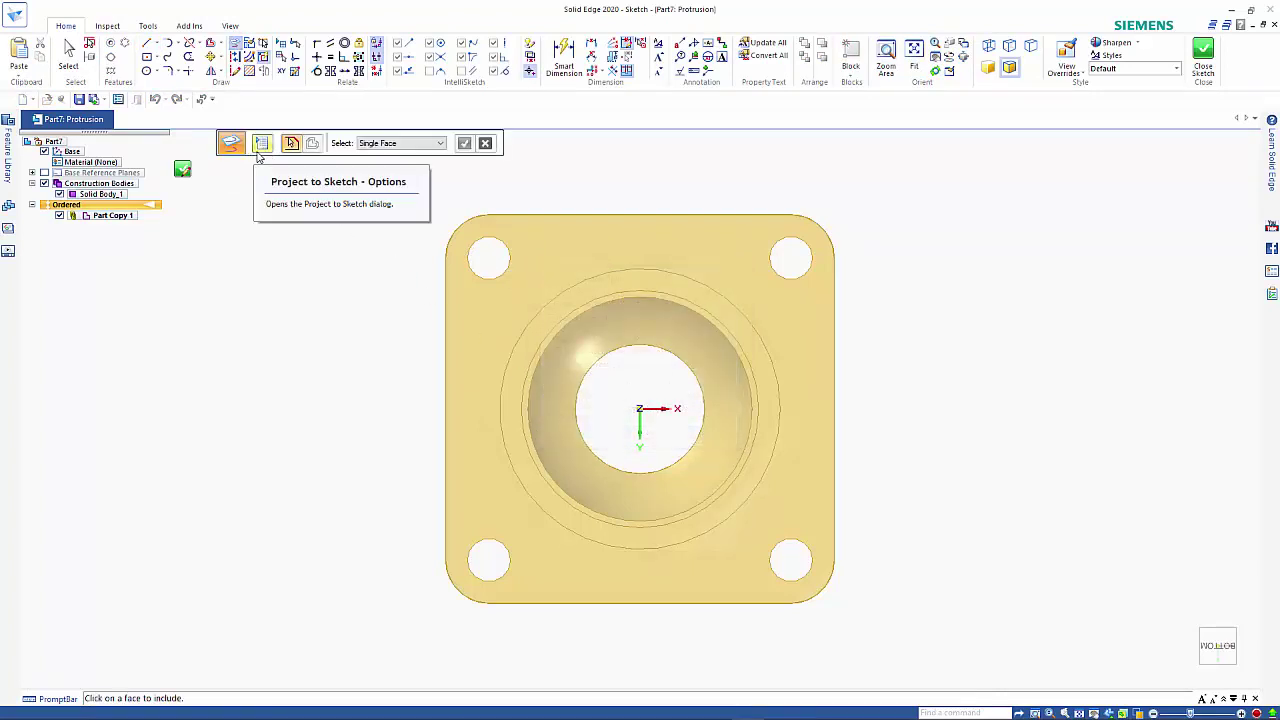
click(590, 255)
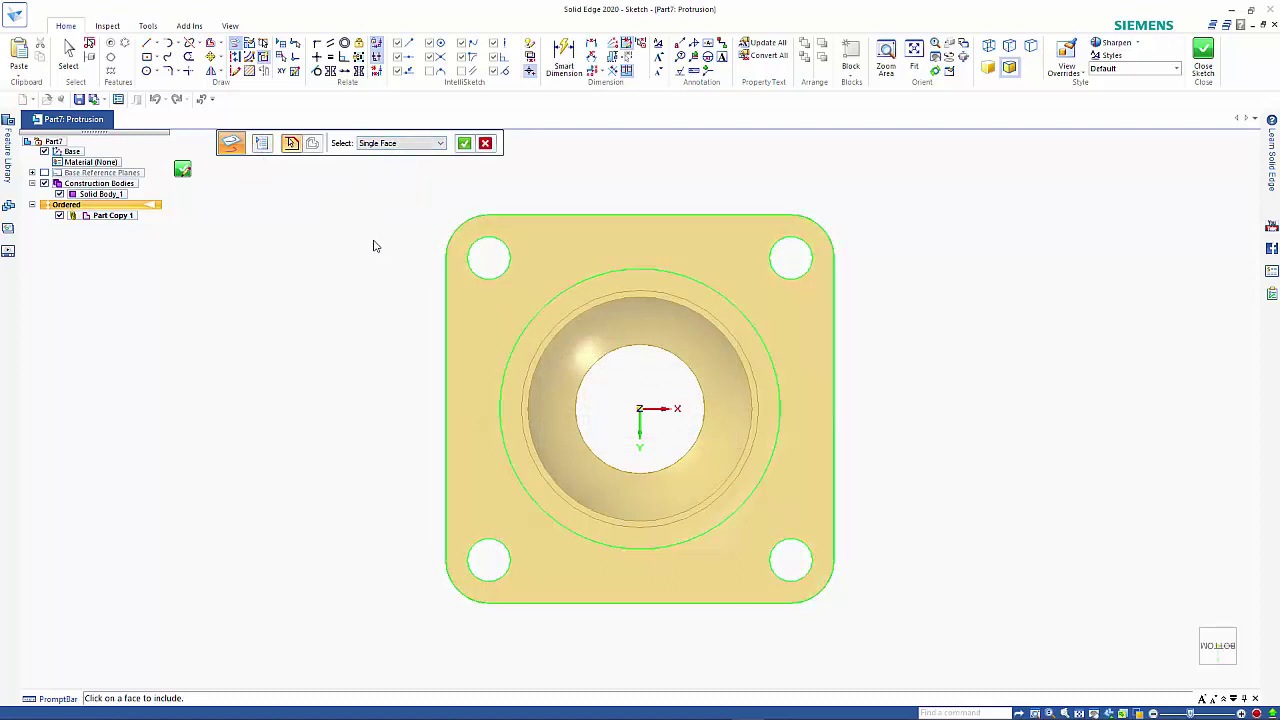
click(464, 144)
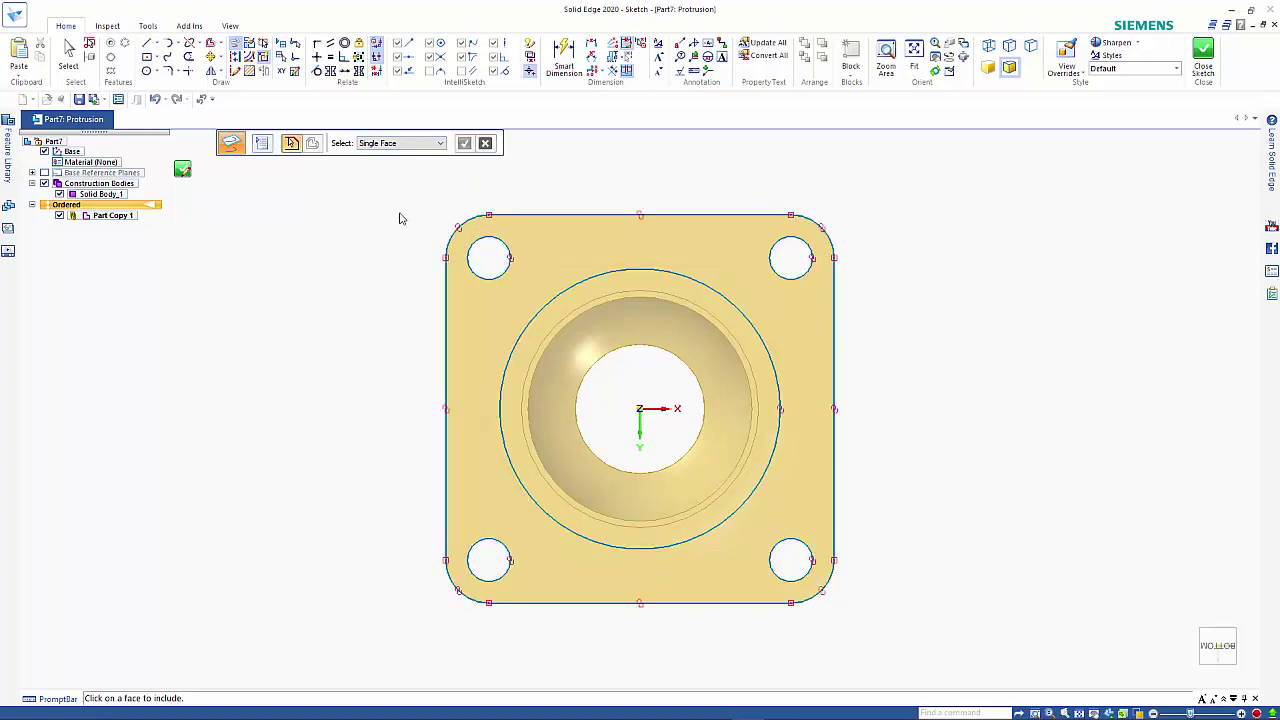
click(182, 170)
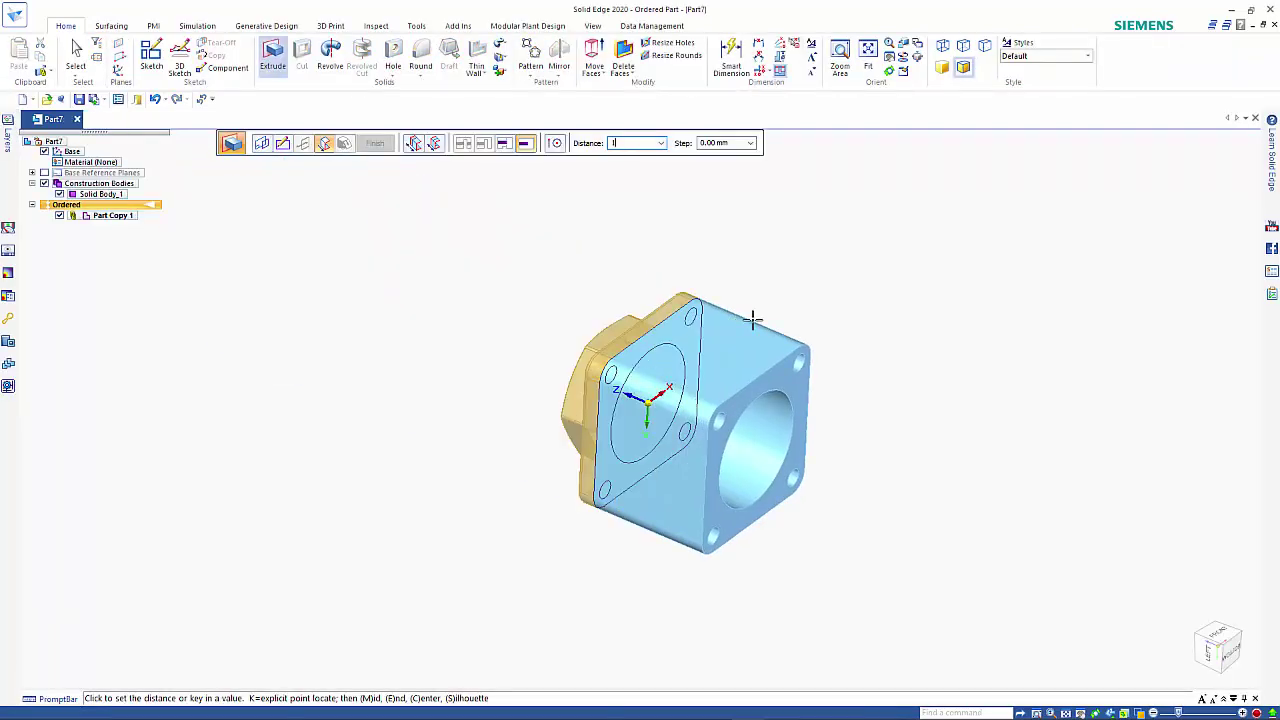
Extrude the projected profile 10 mm into the grey bolt-hole plate, Protrusion 1.
text(10)
key(Return)
click(805, 336)
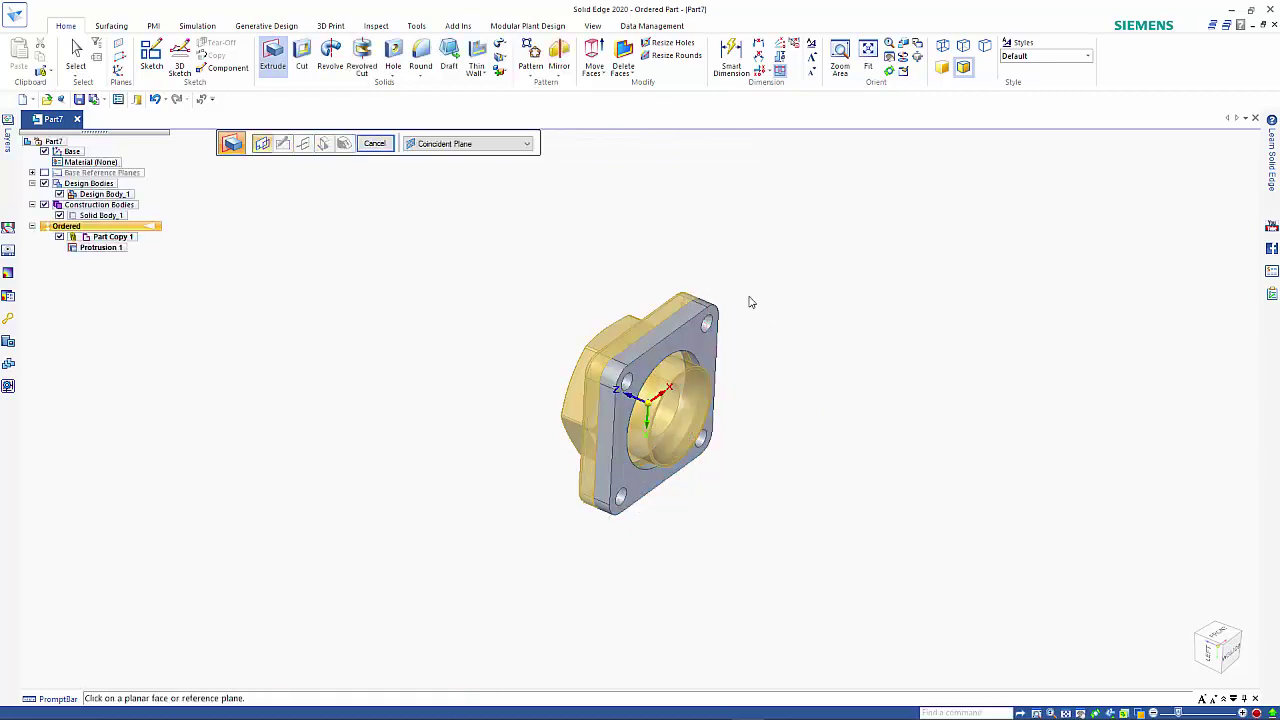
Project the flange's two concentric ring circles onto the plate face as the boss sketch.
scroll(706, 362, up, 3)
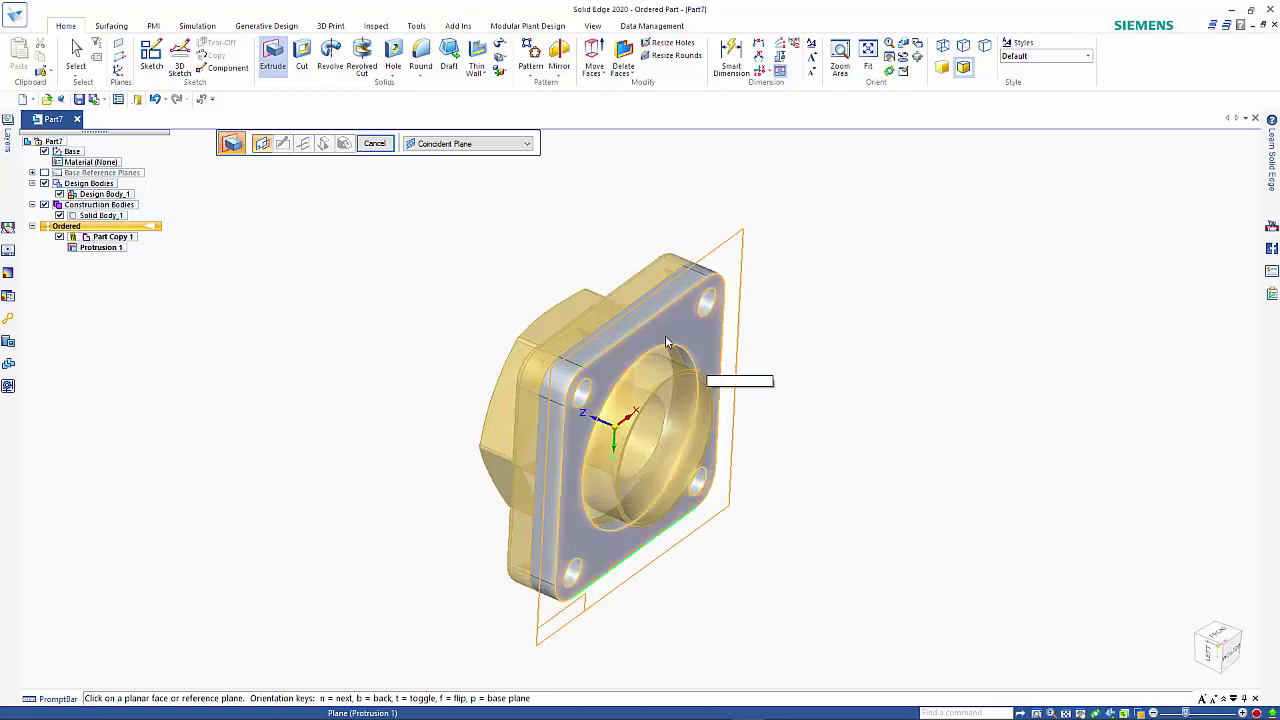
scroll(652, 352, up, 5)
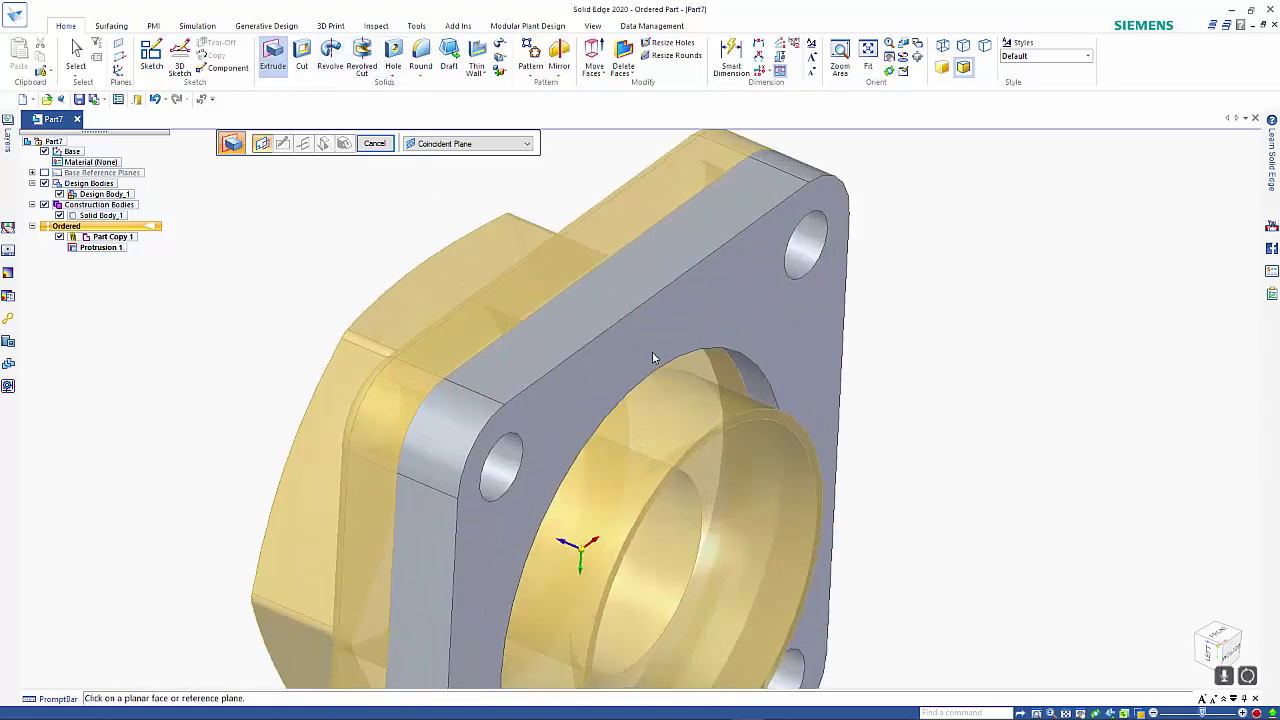
click(726, 376)
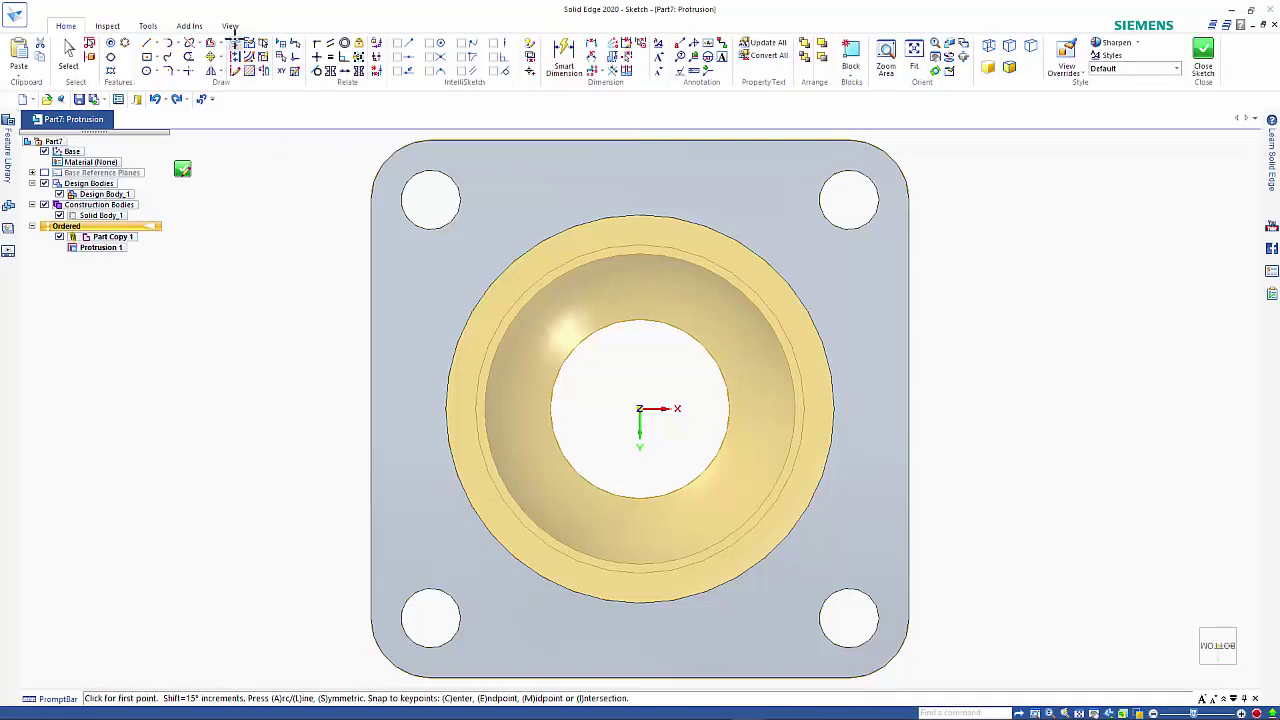
click(237, 45)
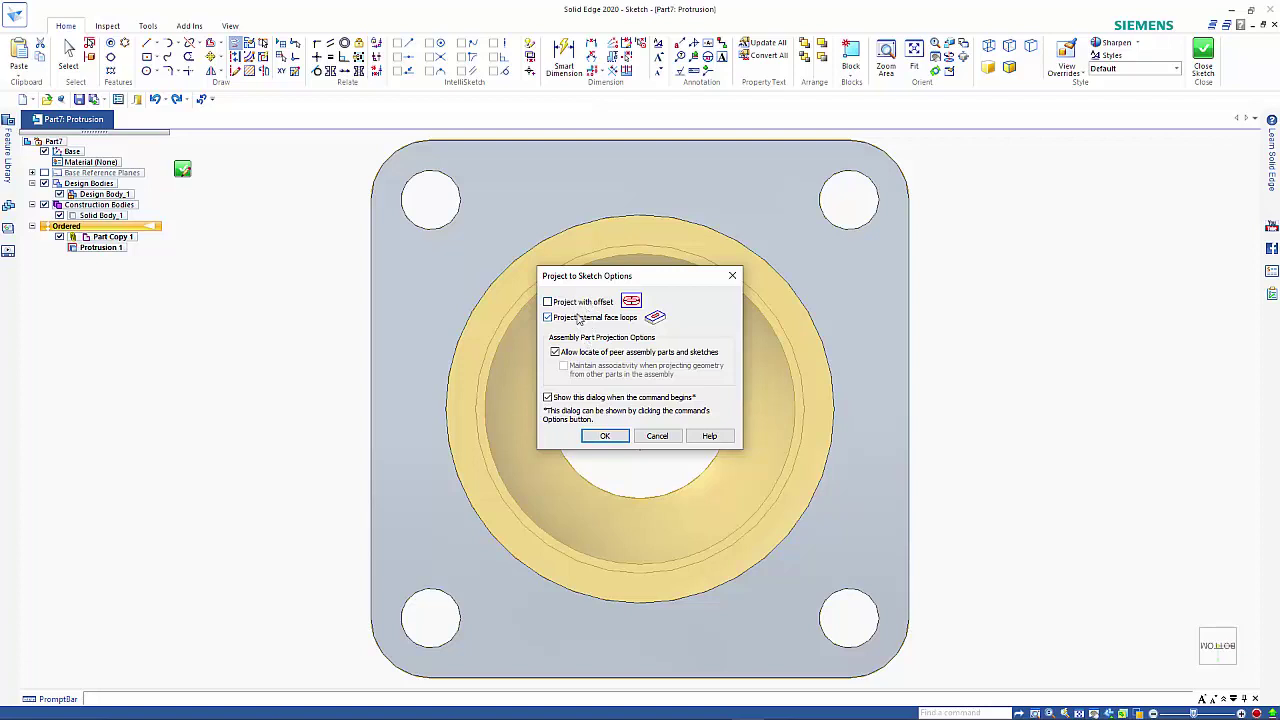
click(605, 437)
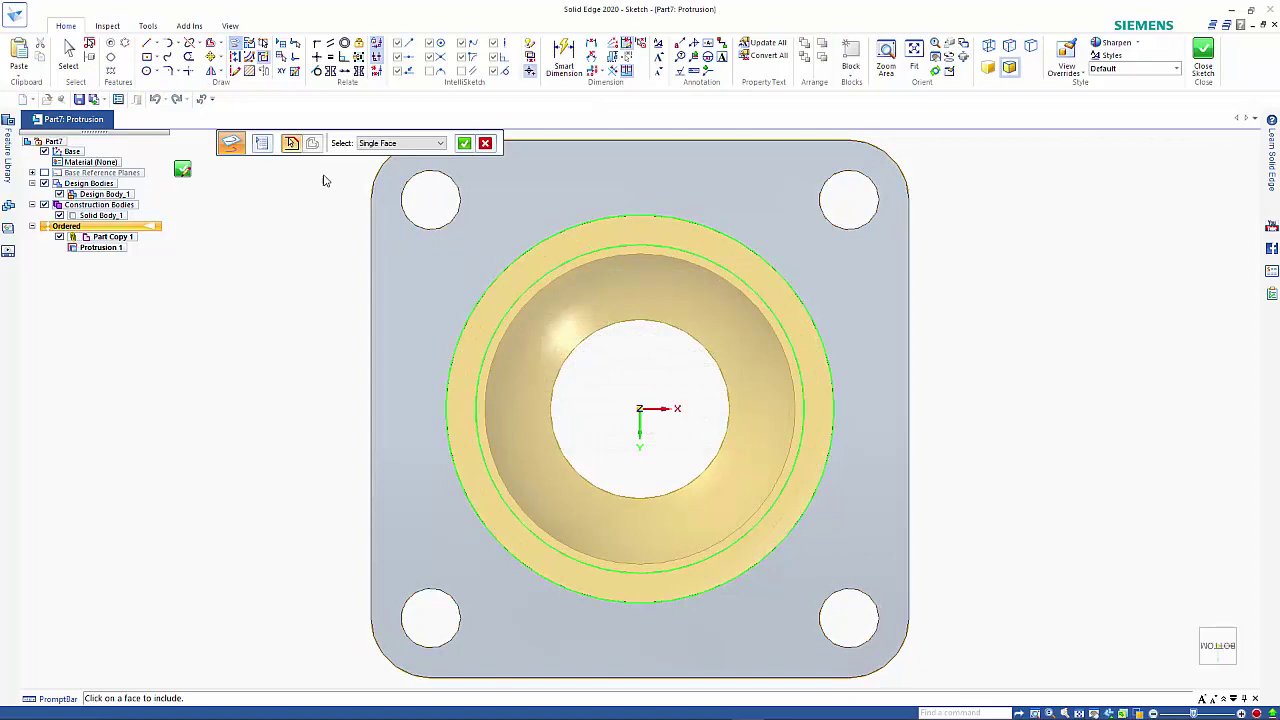
click(464, 145)
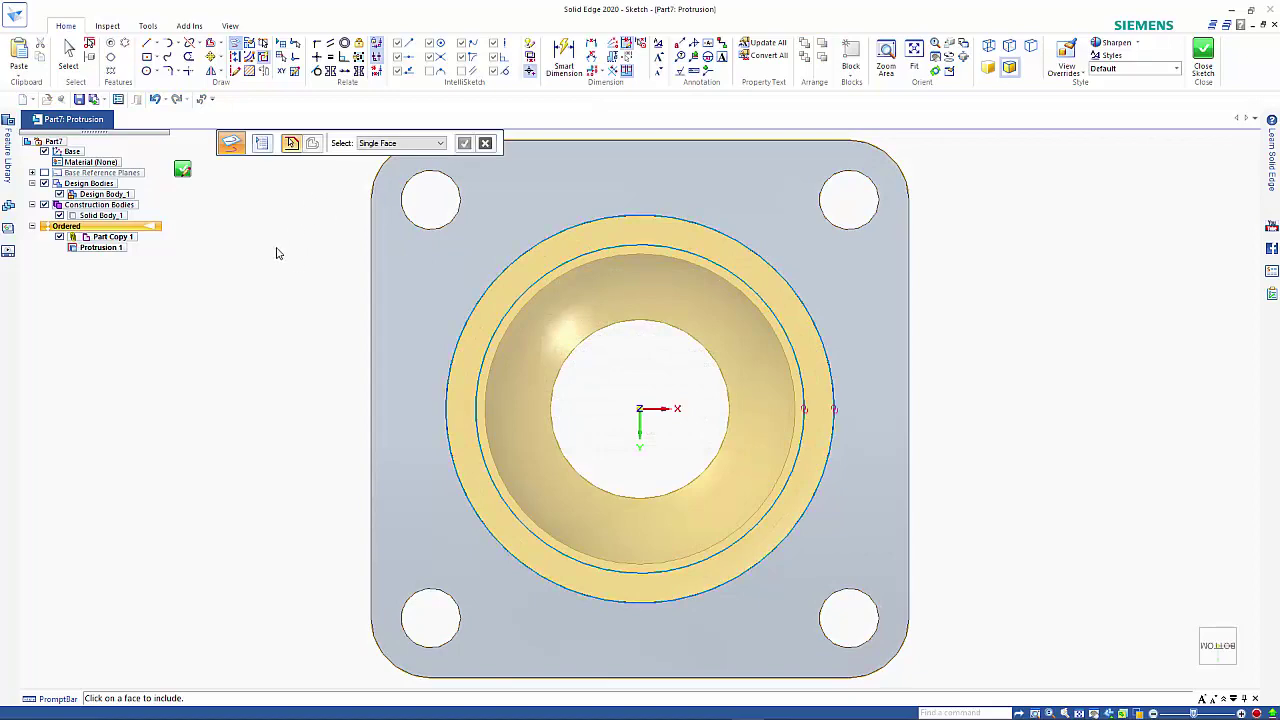
click(183, 171)
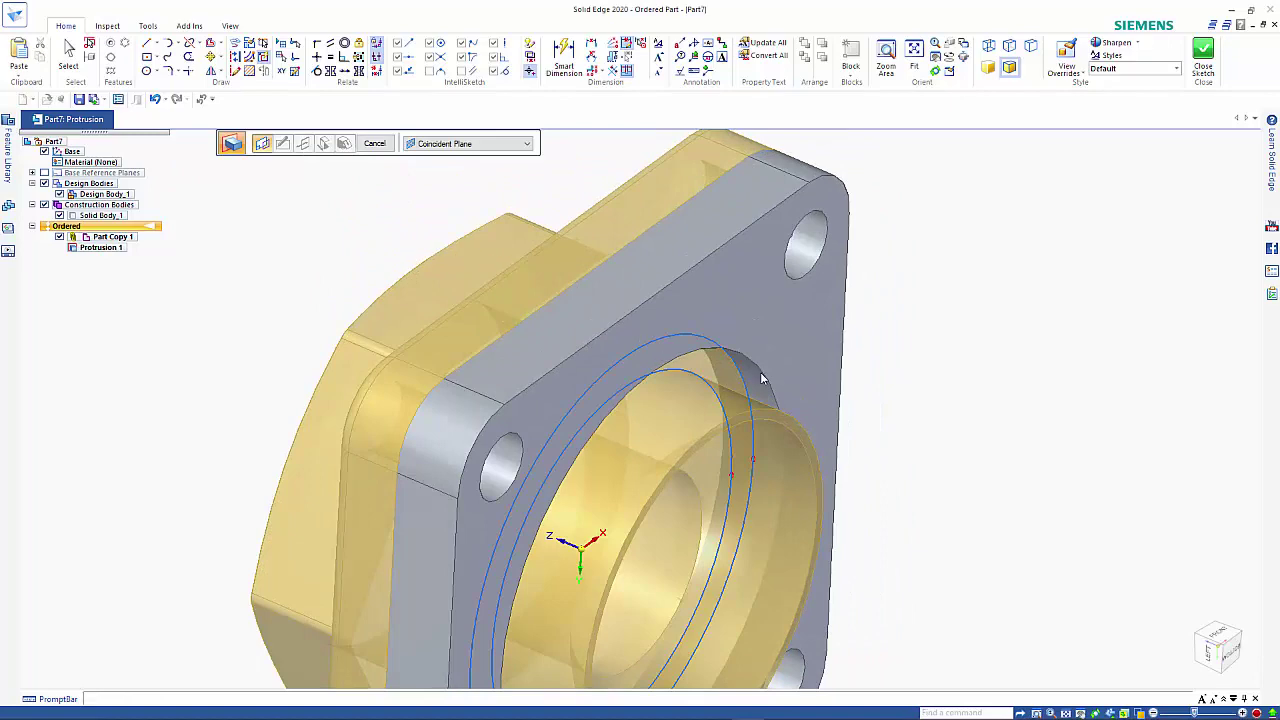
Extrude the ring region 15 mm from the plate to create Protrusion 2.
click(770, 390)
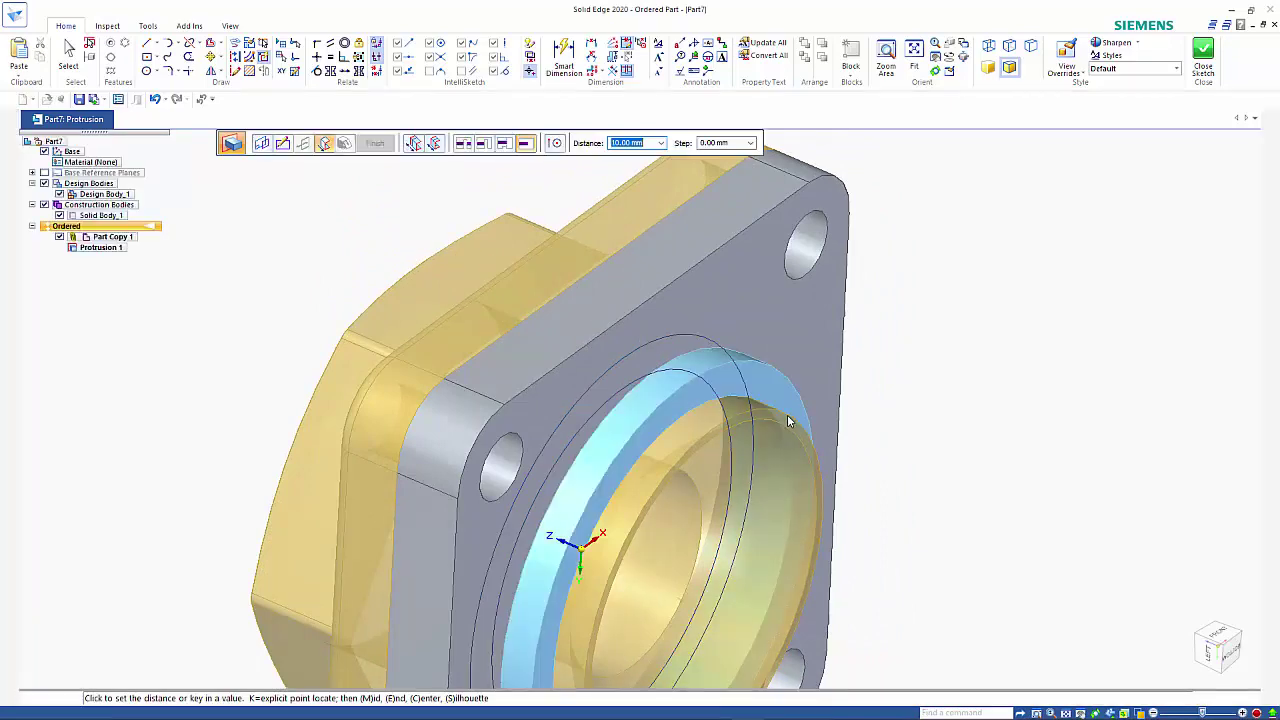
text(15)
key(Return)
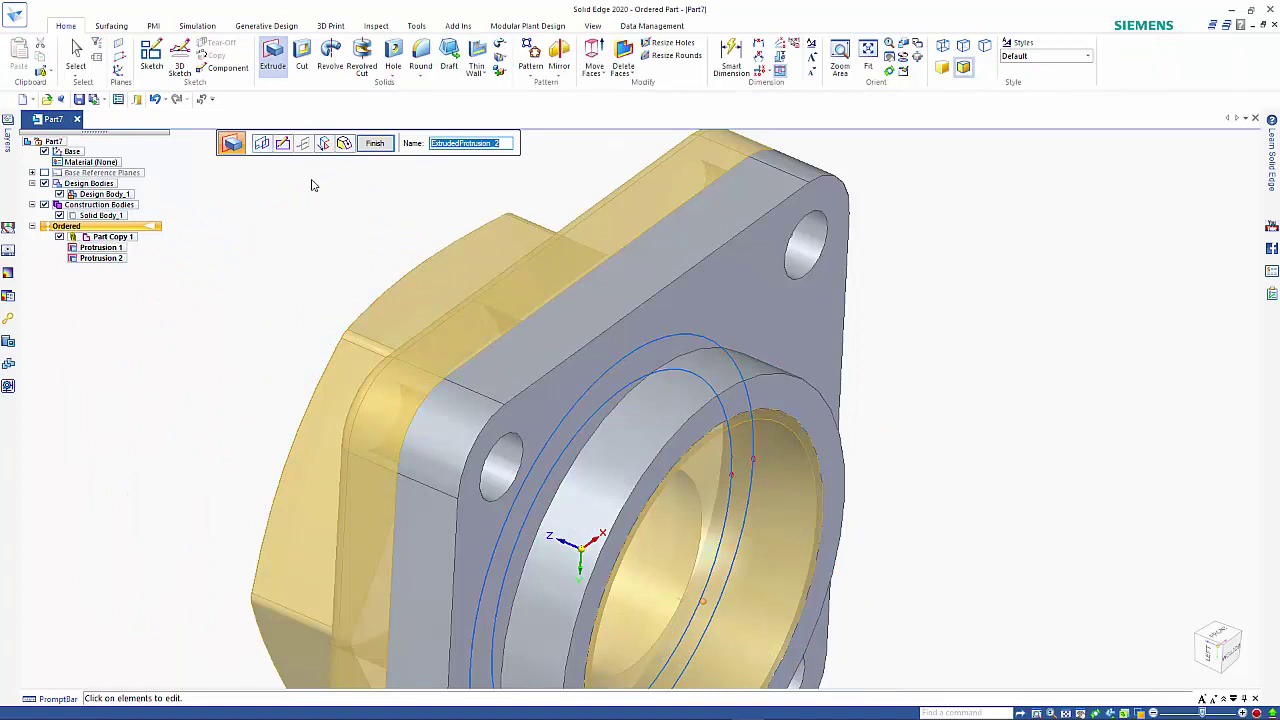
click(384, 146)
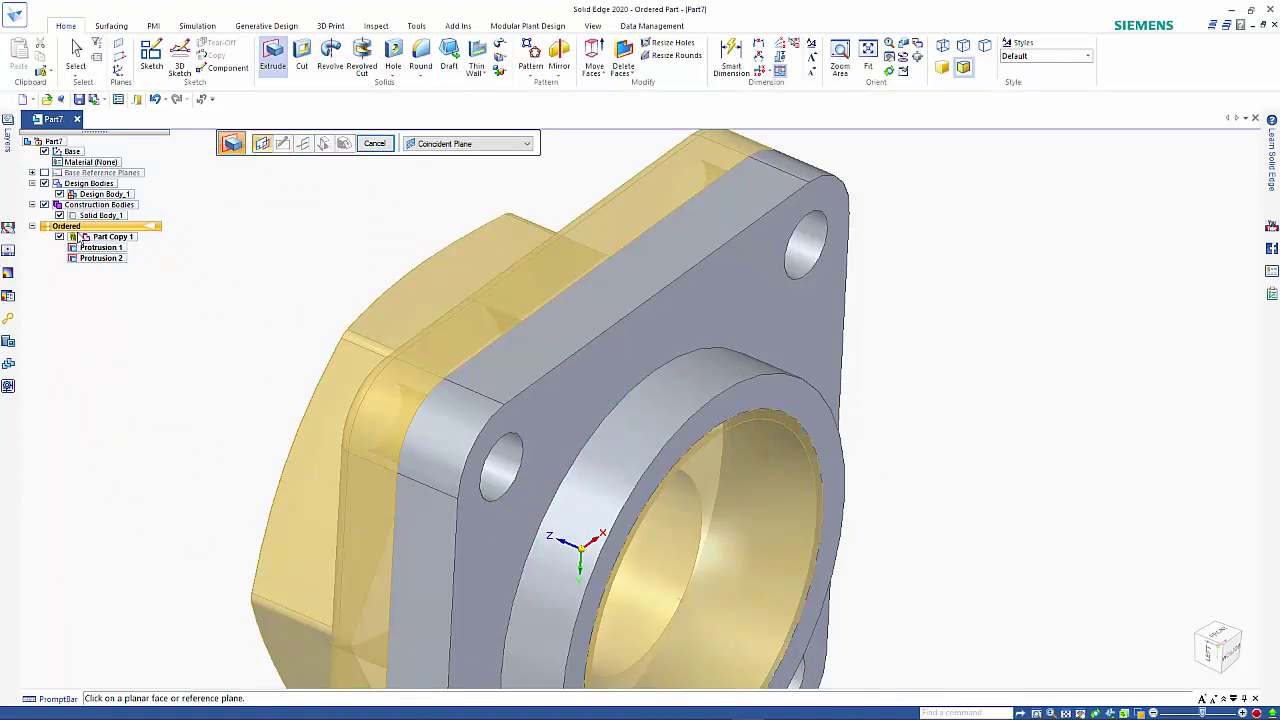
Hide Part Copy 1 in PathFinder and orbit to inspect the grey plate with its ring boss.
click(59, 237)
scroll(334, 263, down, 5)
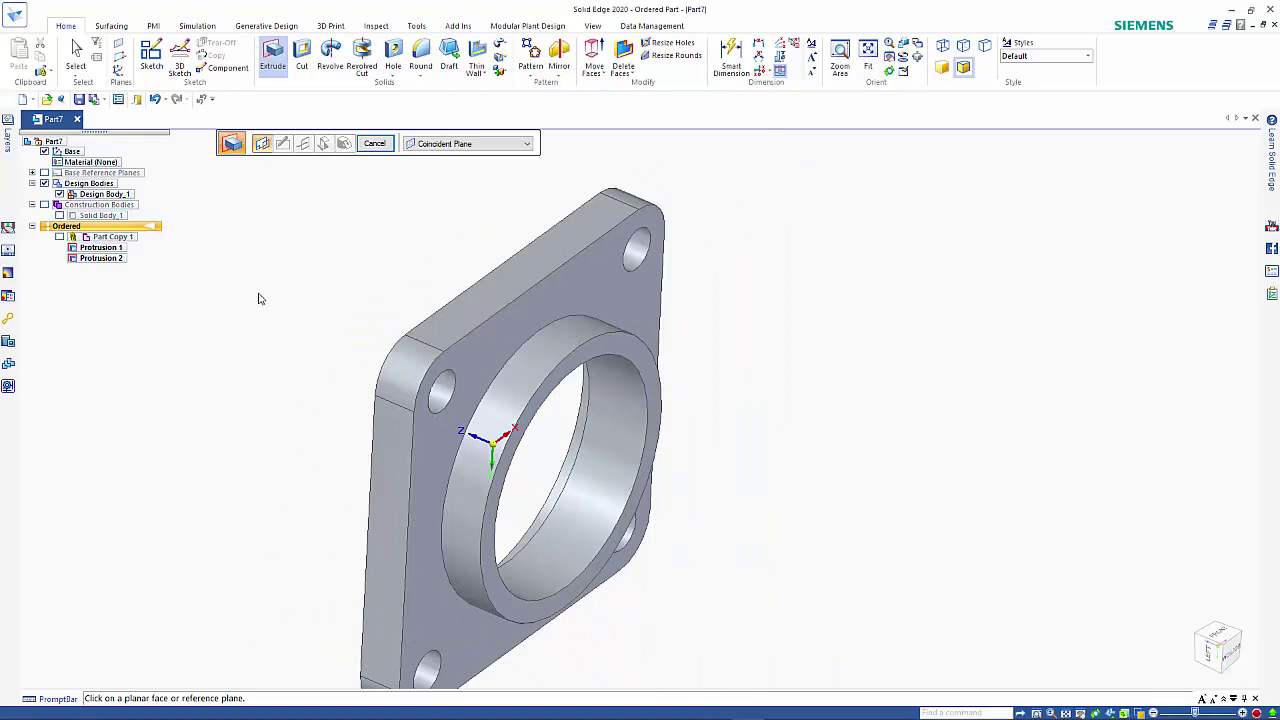
mouse_move(229, 285)
middle_down()
mouse_move(237, 220)
mouse_move(434, 245)
mouse_move(346, 234)
mouse_move(220, 265)
middle_up()
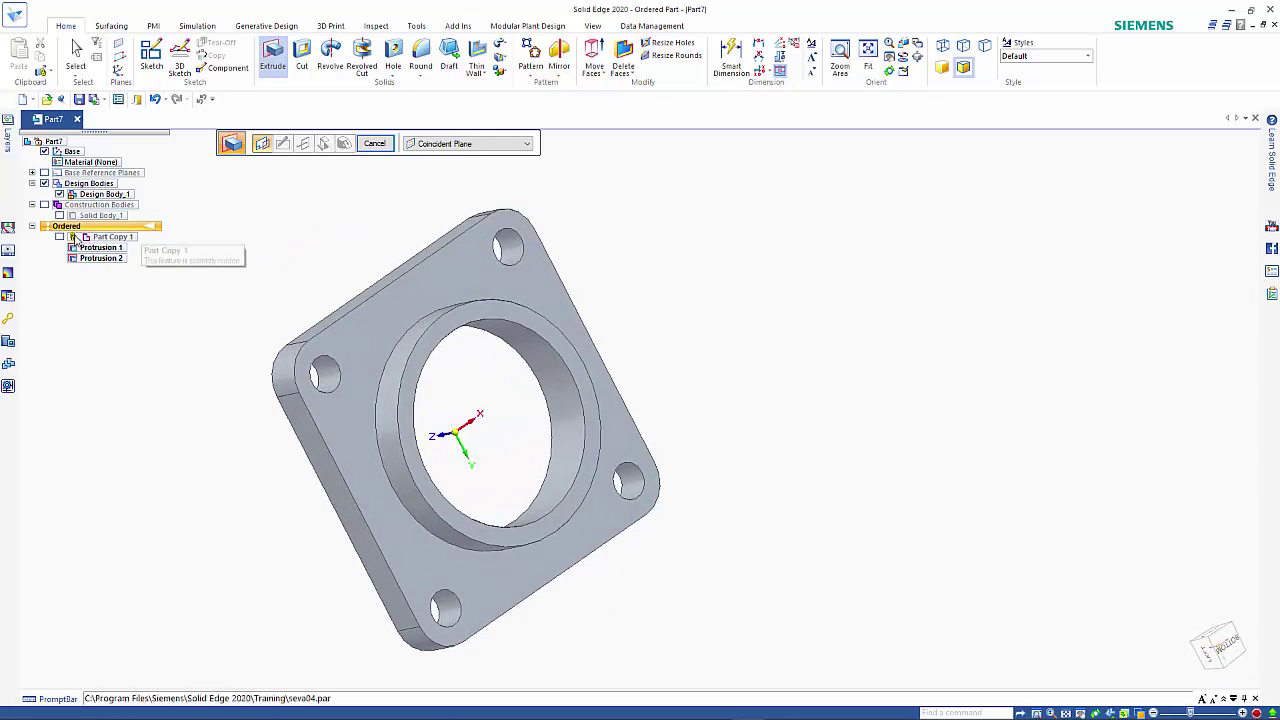
middle_drag(295, 245, 424, 210)
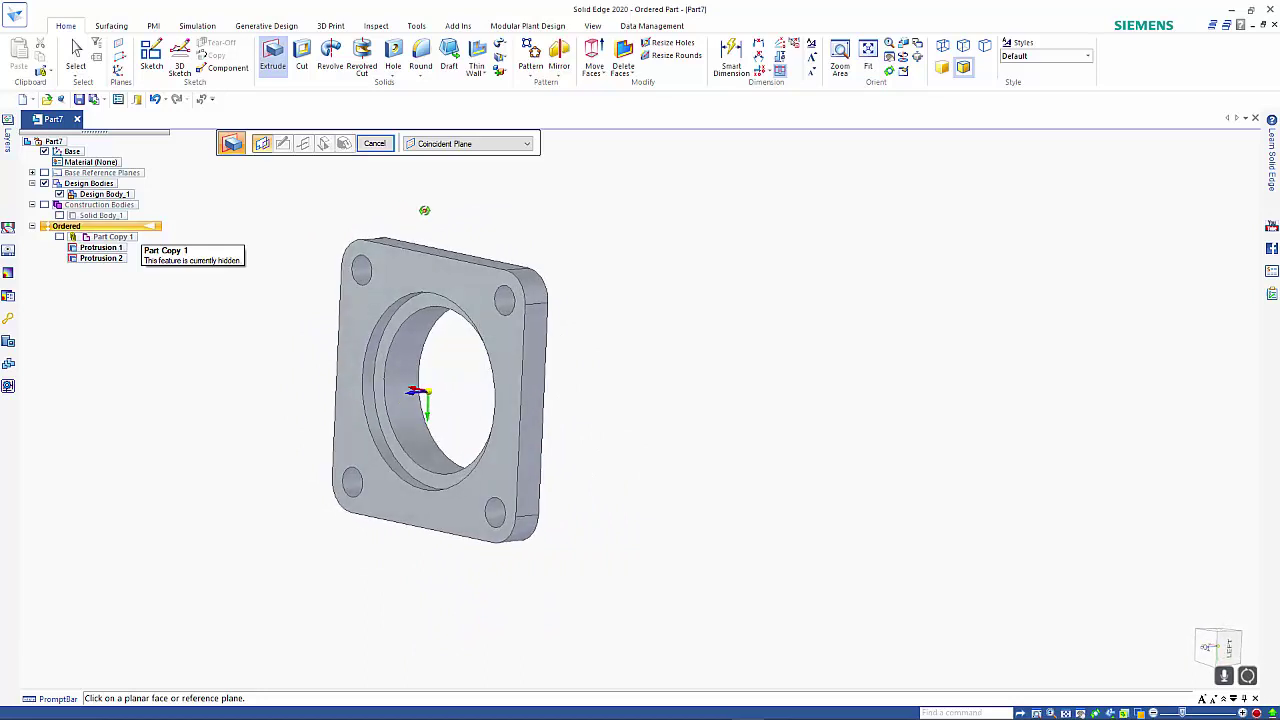